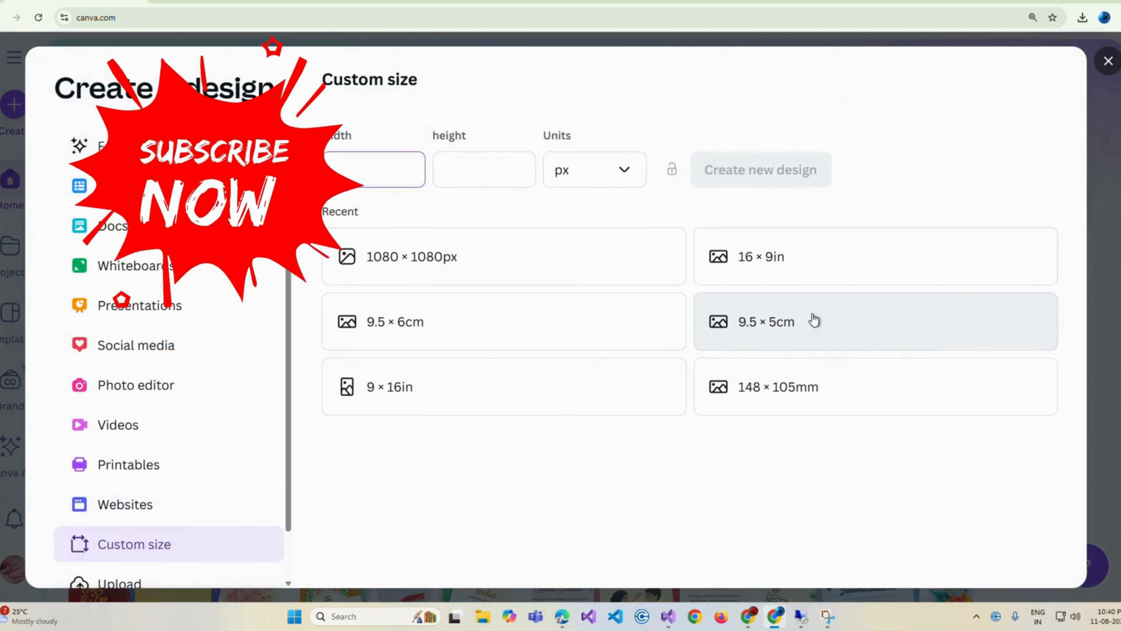
- Create a custom 16 × 9 in design and add a square shape filled with black
click(818, 267)
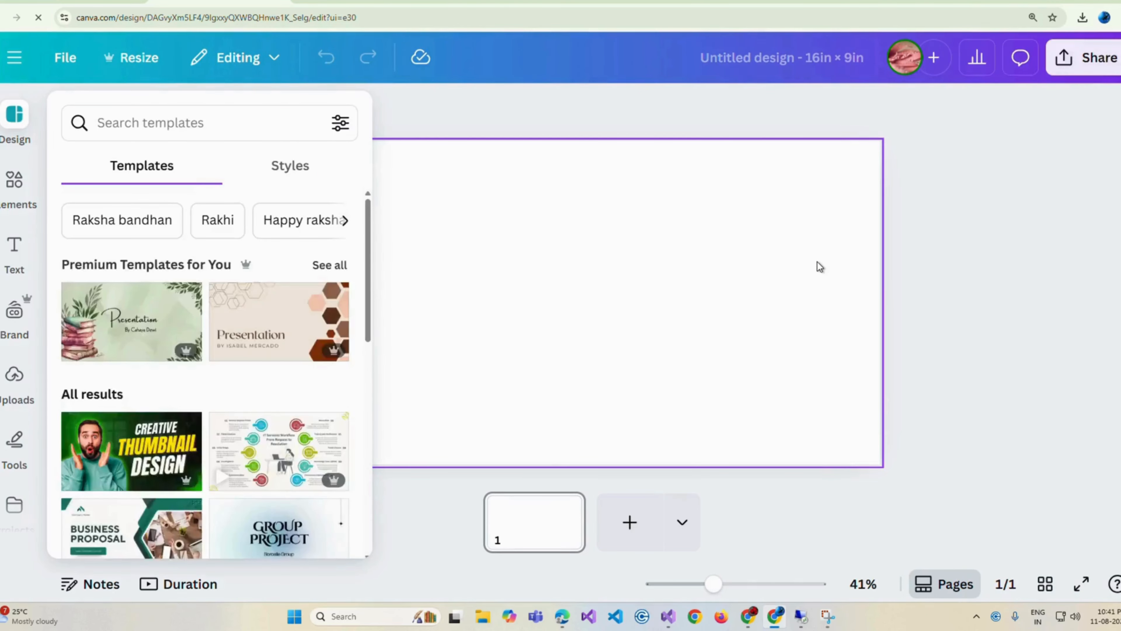
click(820, 267)
click(4, 194)
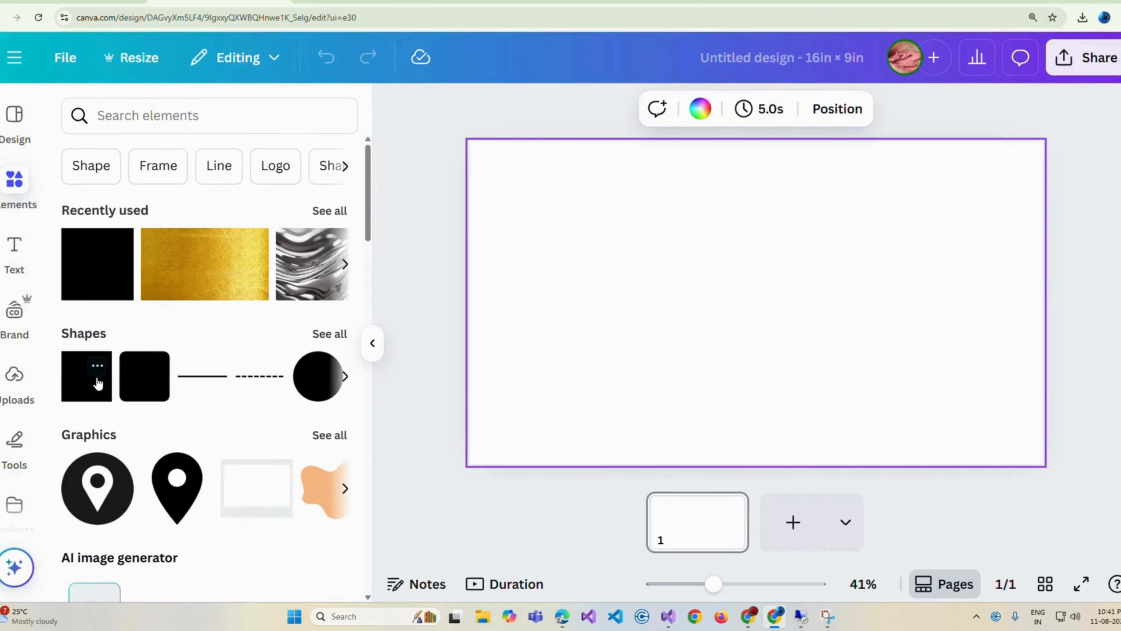
click(97, 383)
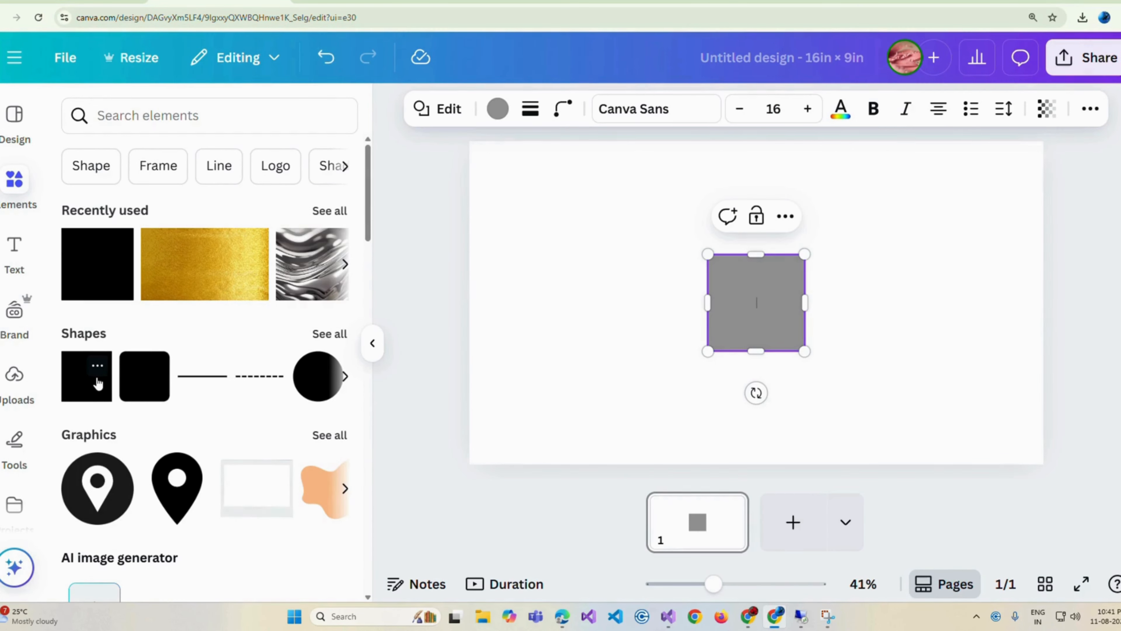
click(498, 109)
click(180, 250)
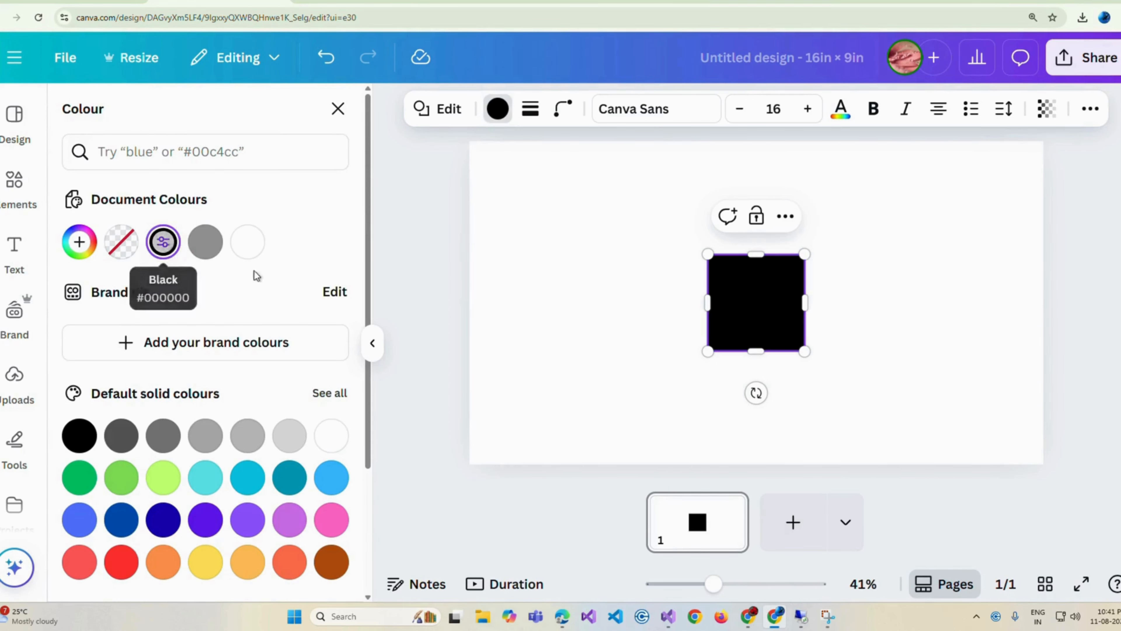
click(372, 343)
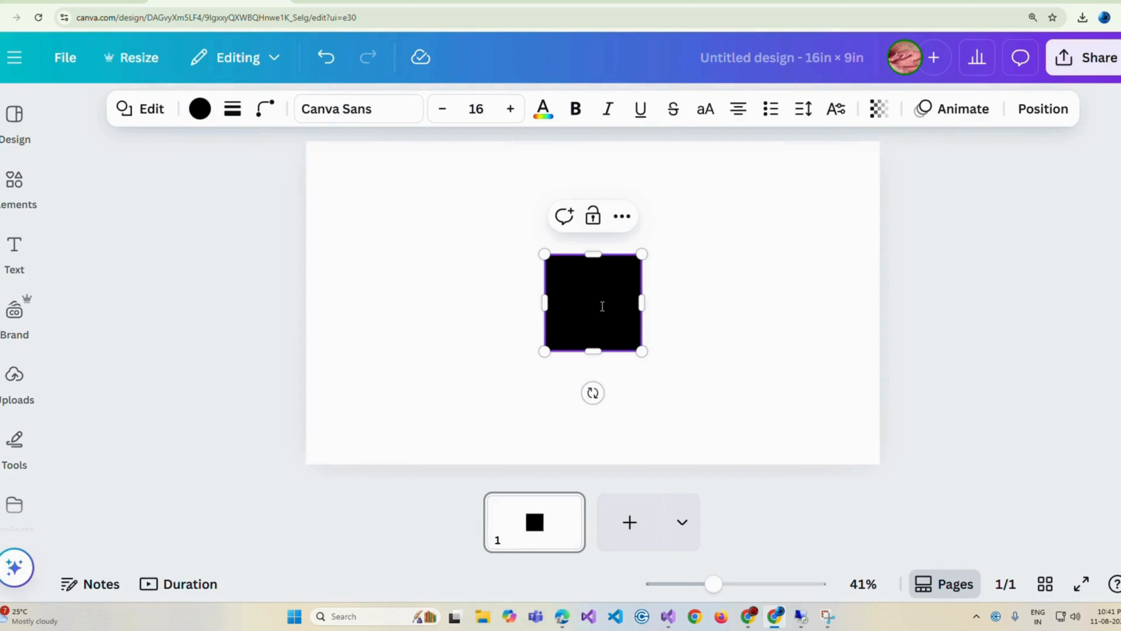
- Move the black square towards the page's upper-left corner and stretch it into a wide rectangle covering most of the page
drag(608, 306, 422, 231)
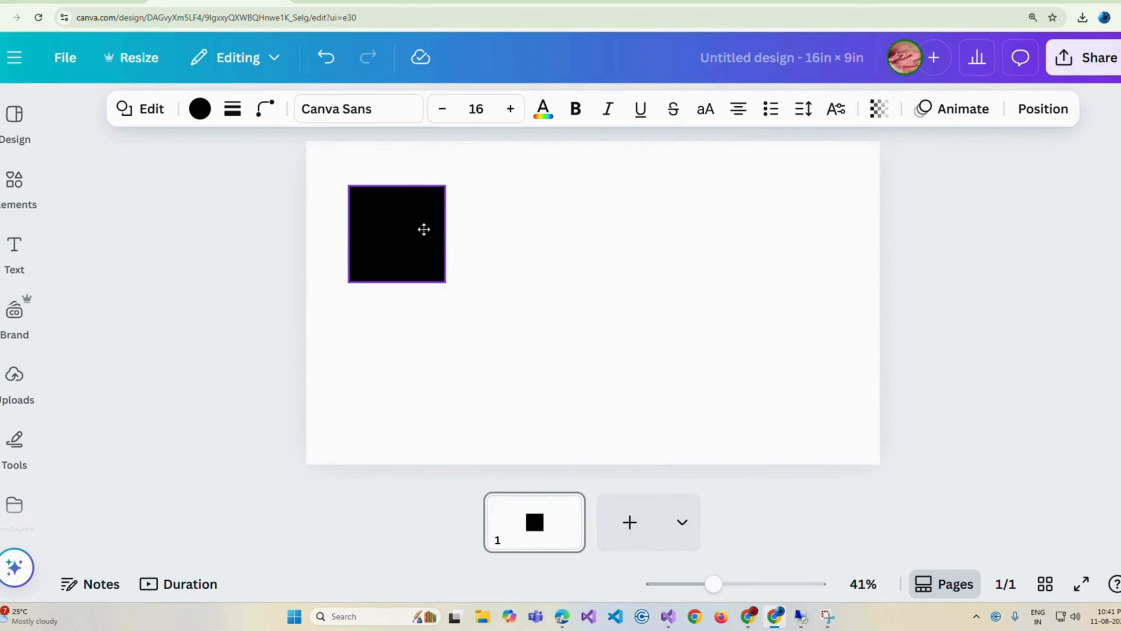
drag(446, 282, 862, 420)
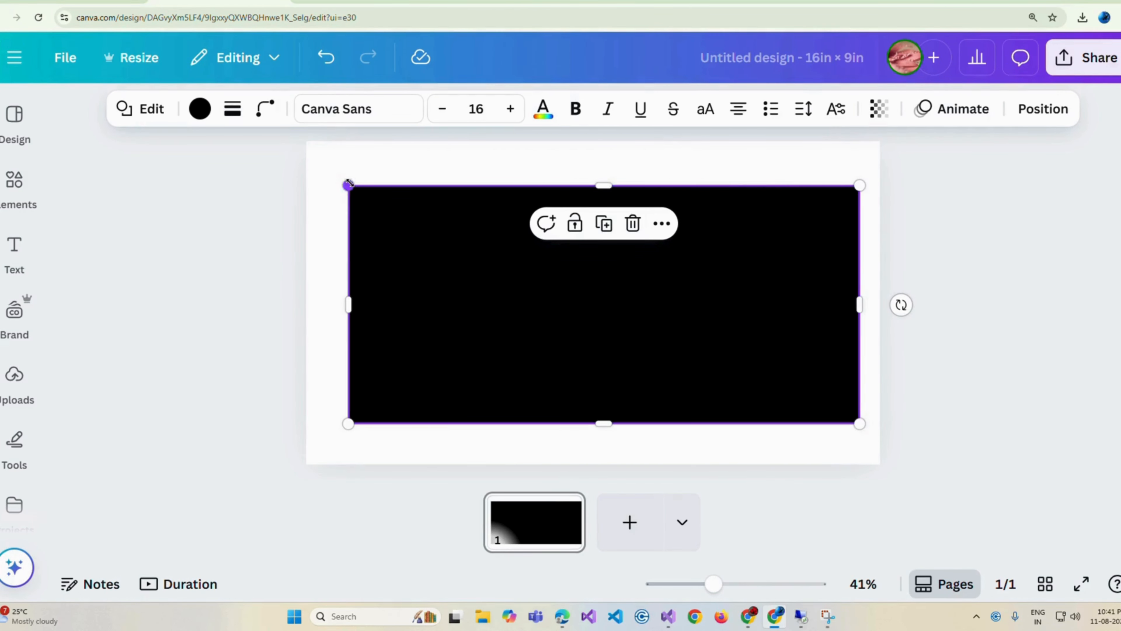
drag(348, 182, 336, 162)
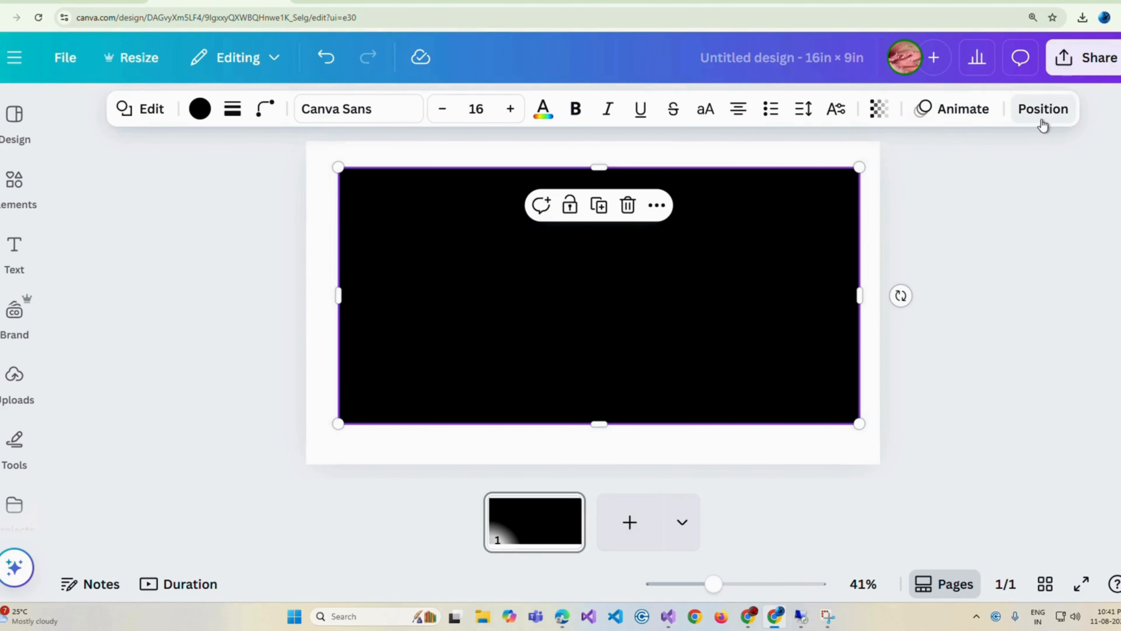
- Align the black rectangle to the centre and middle of the page
click(1043, 109)
click(281, 424)
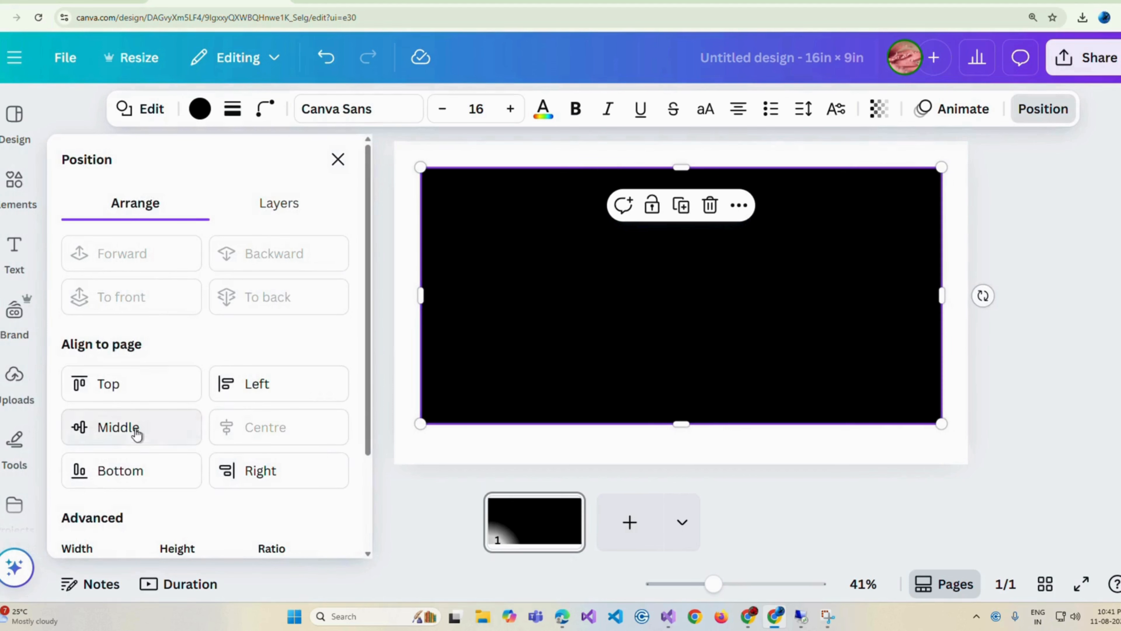
click(132, 427)
click(380, 323)
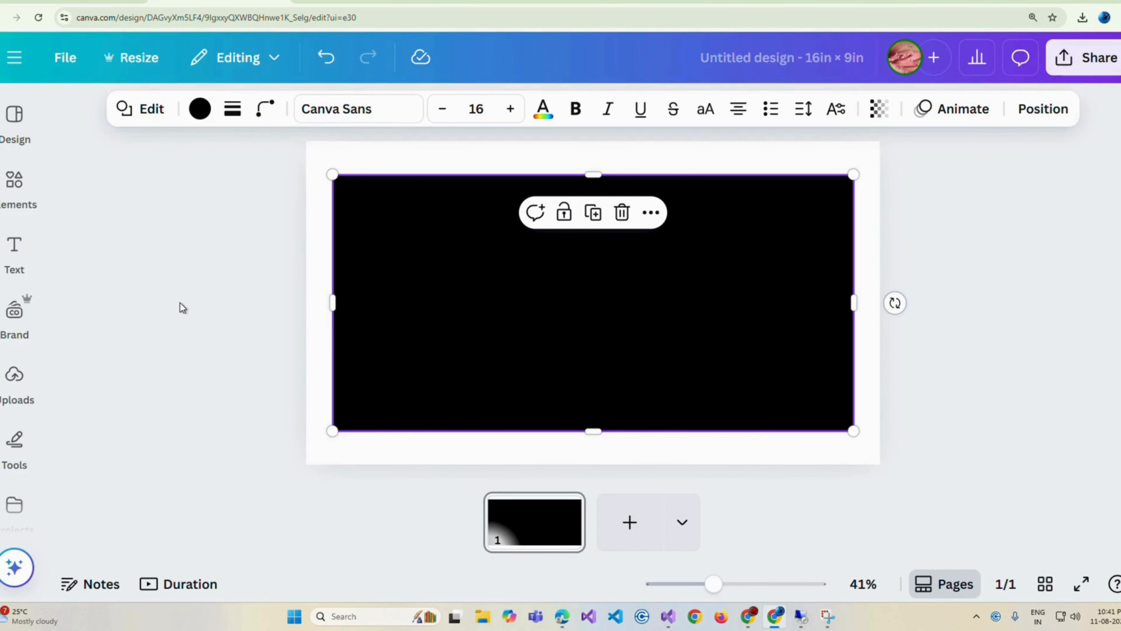
- Add a heading reading GOLDEN on top of the black rectangle
click(14, 252)
click(122, 387)
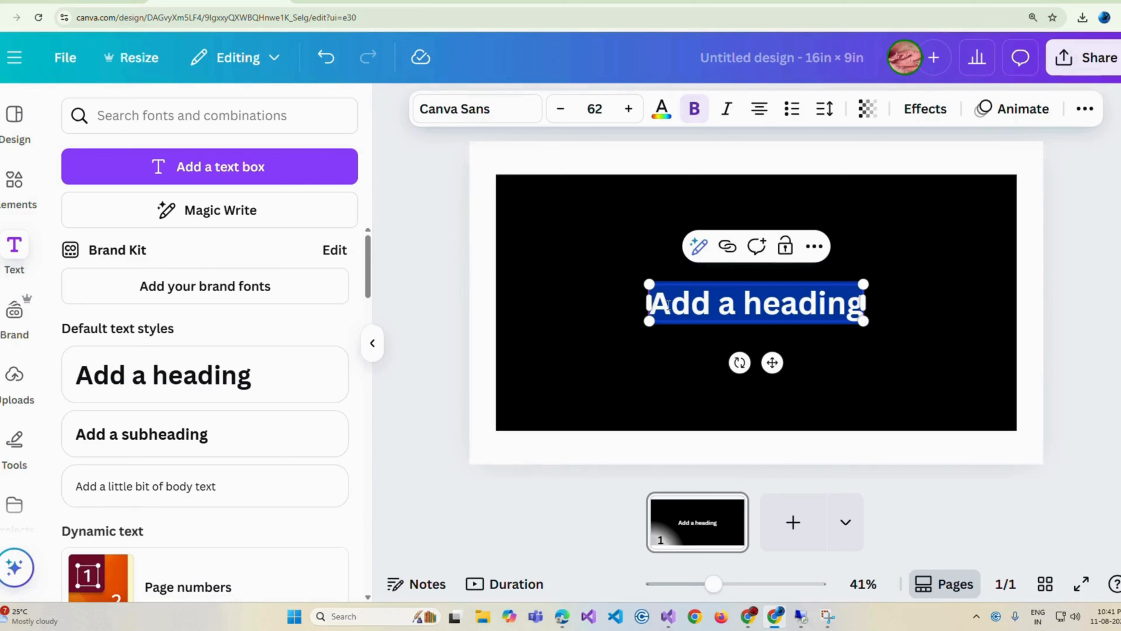
text(GOLDEN)
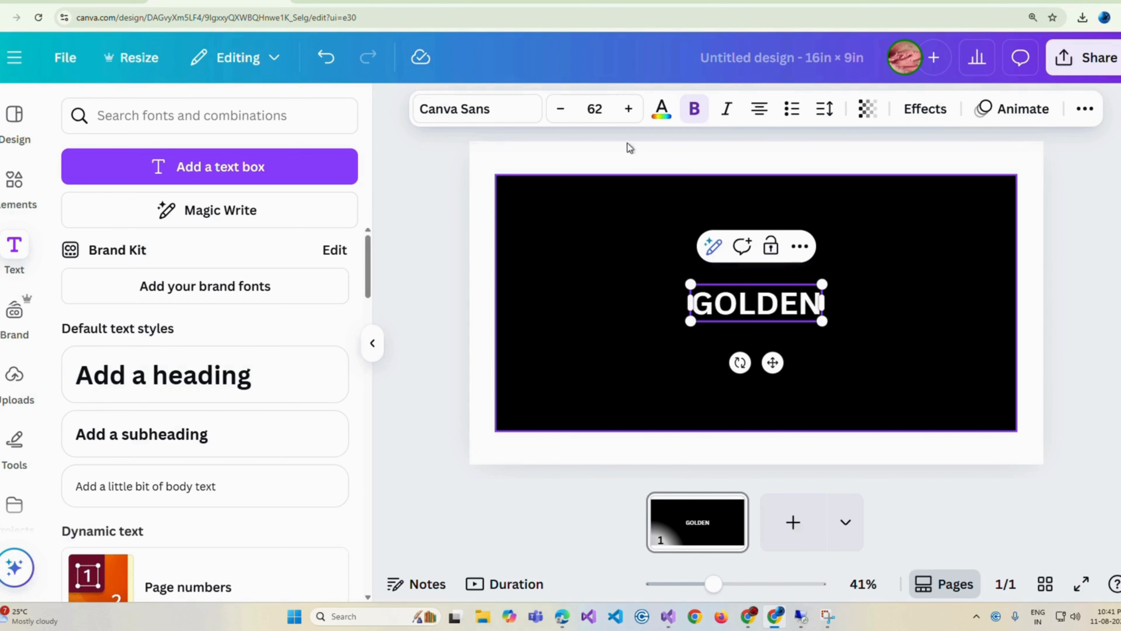
click(372, 351)
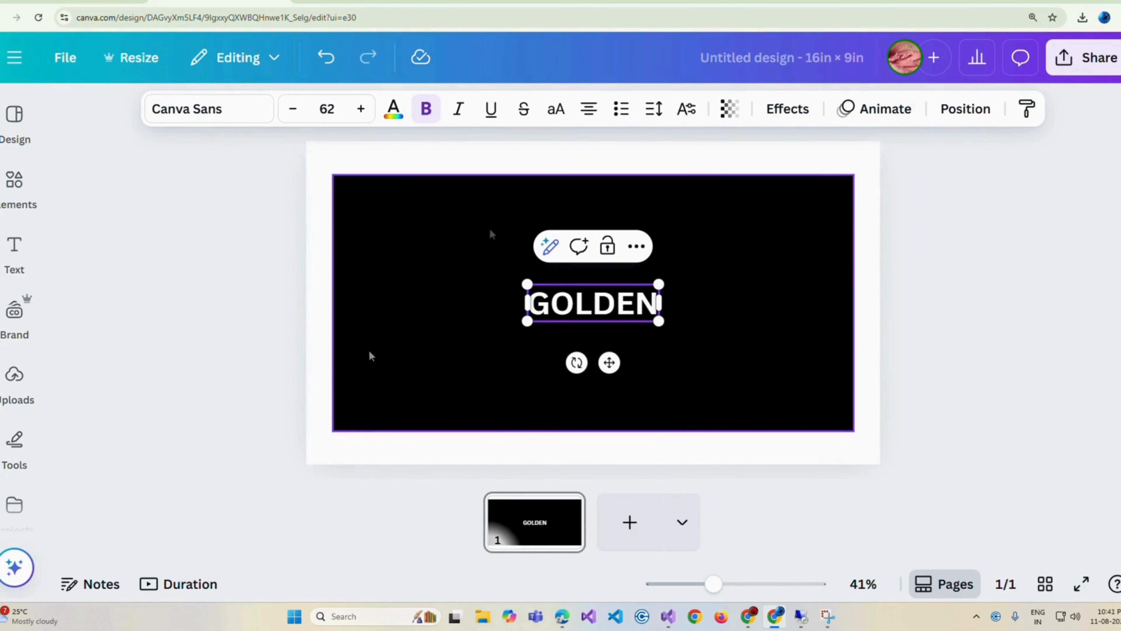
- Change the font of the GOLDEN heading to Alice
click(171, 119)
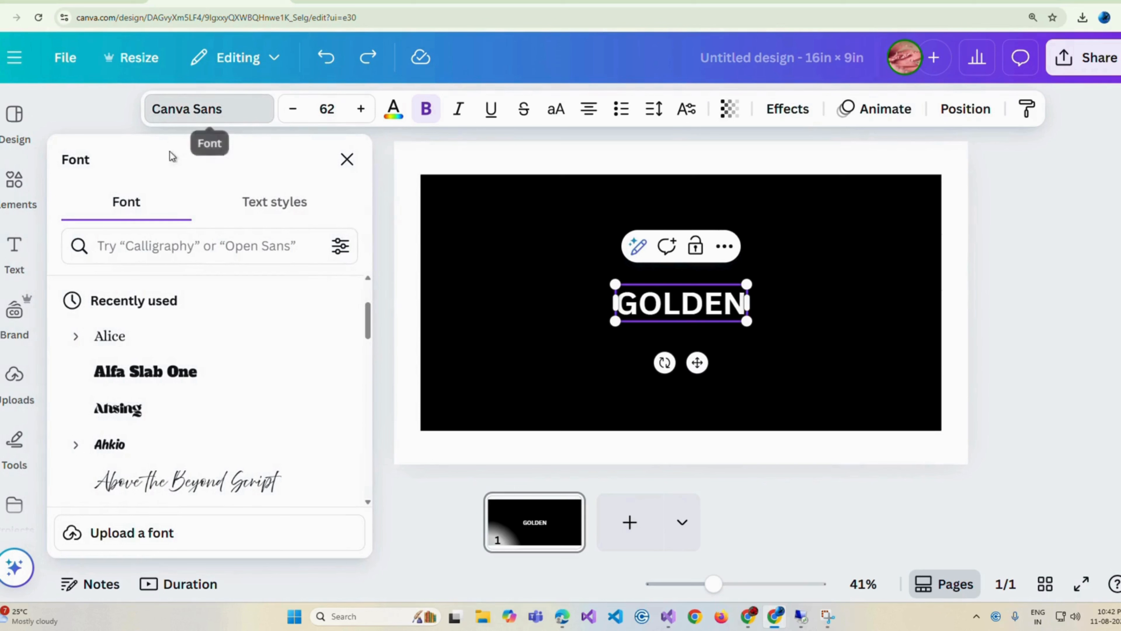
click(111, 336)
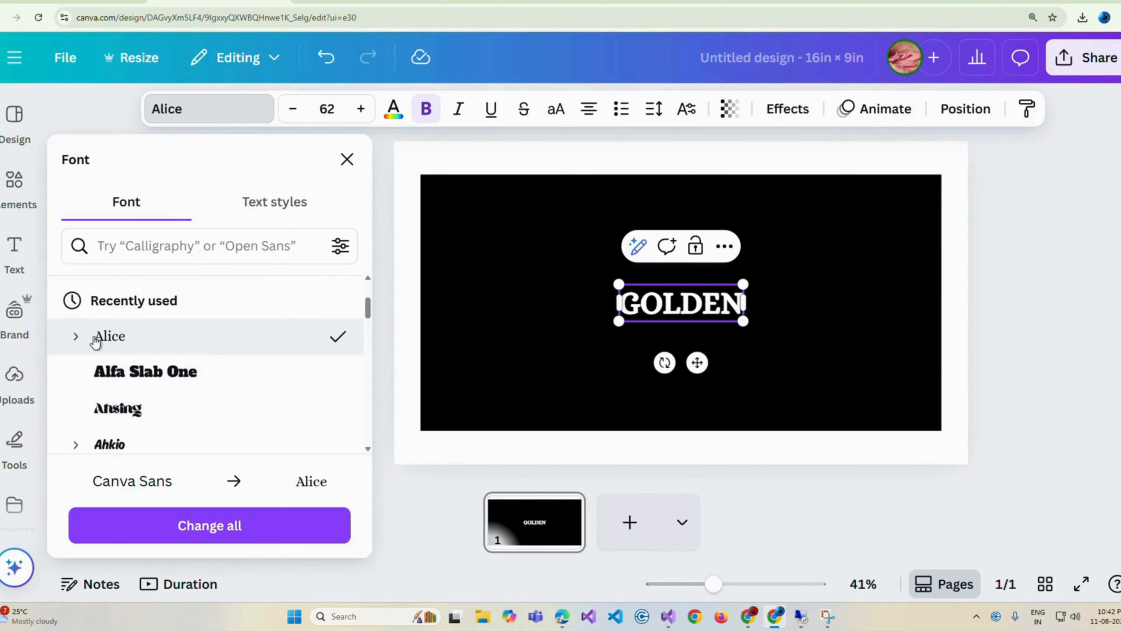
click(357, 165)
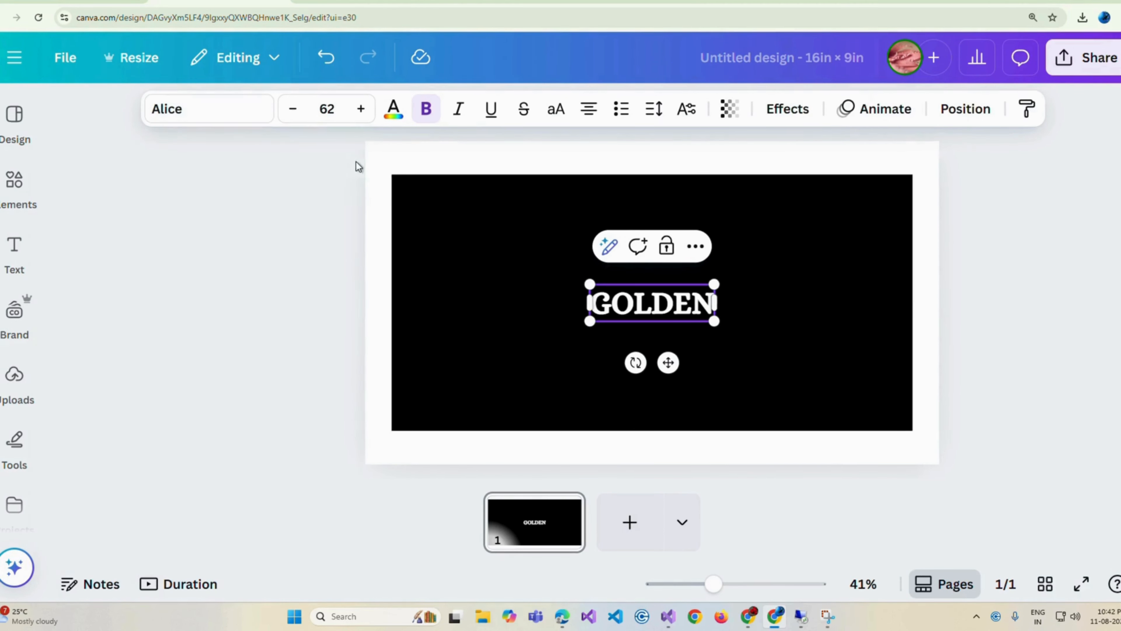
- Enlarge the GOLDEN heading so it spans most of the black rectangle's width
drag(530, 284, 380, 207)
drag(651, 324, 808, 399)
click(991, 280)
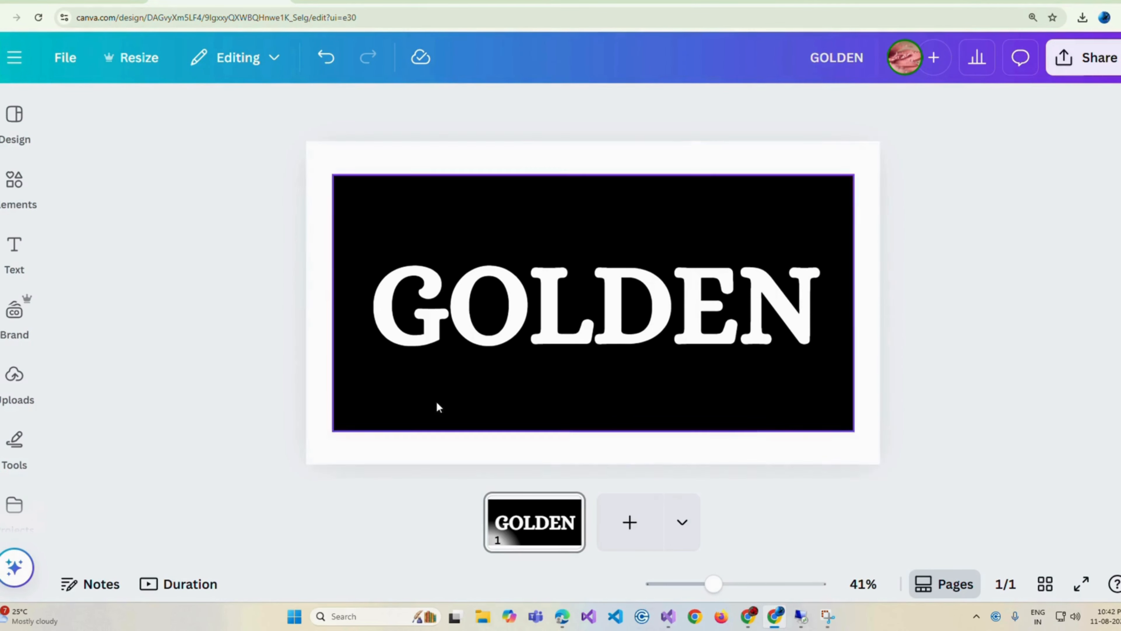
- Download the design as a PNG at size 1, 2,000 × 1,125 px
click(1081, 60)
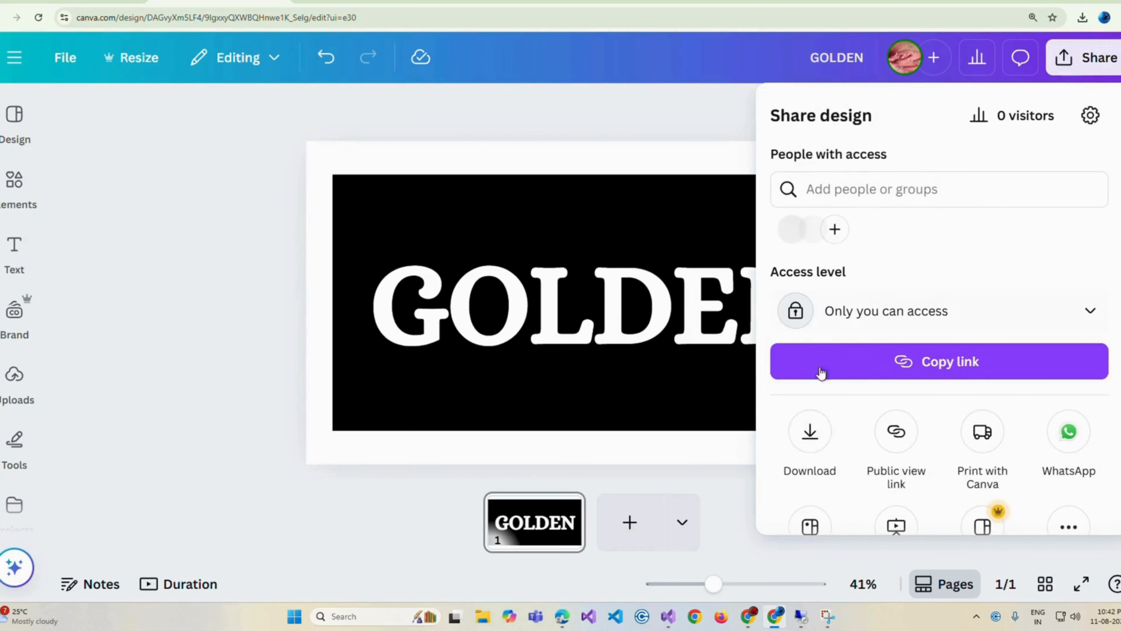
click(812, 437)
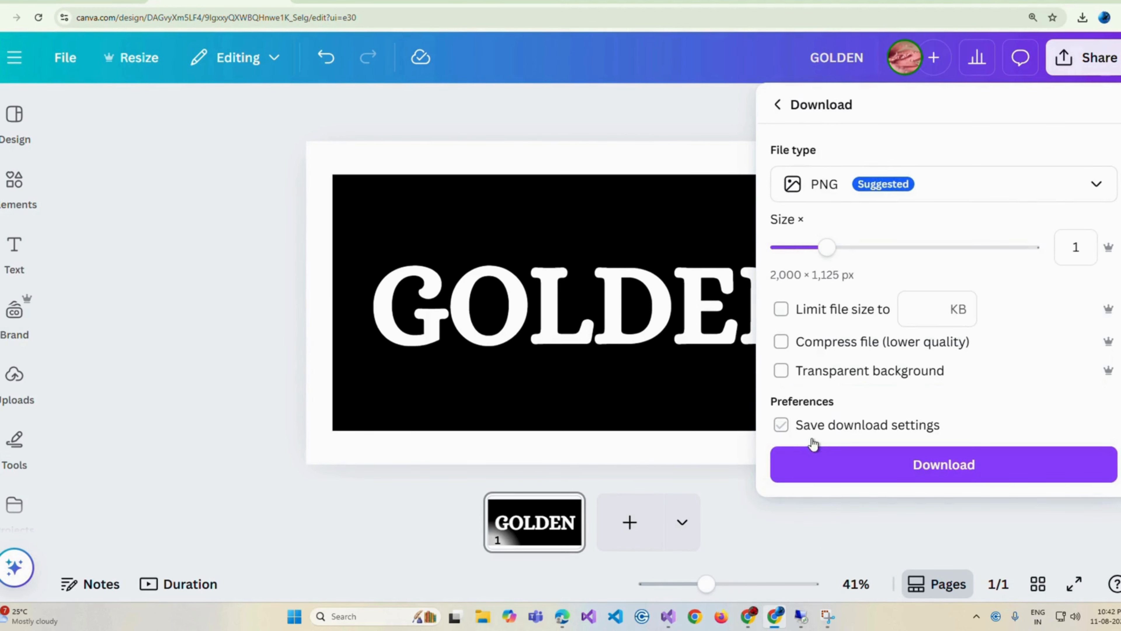
click(813, 459)
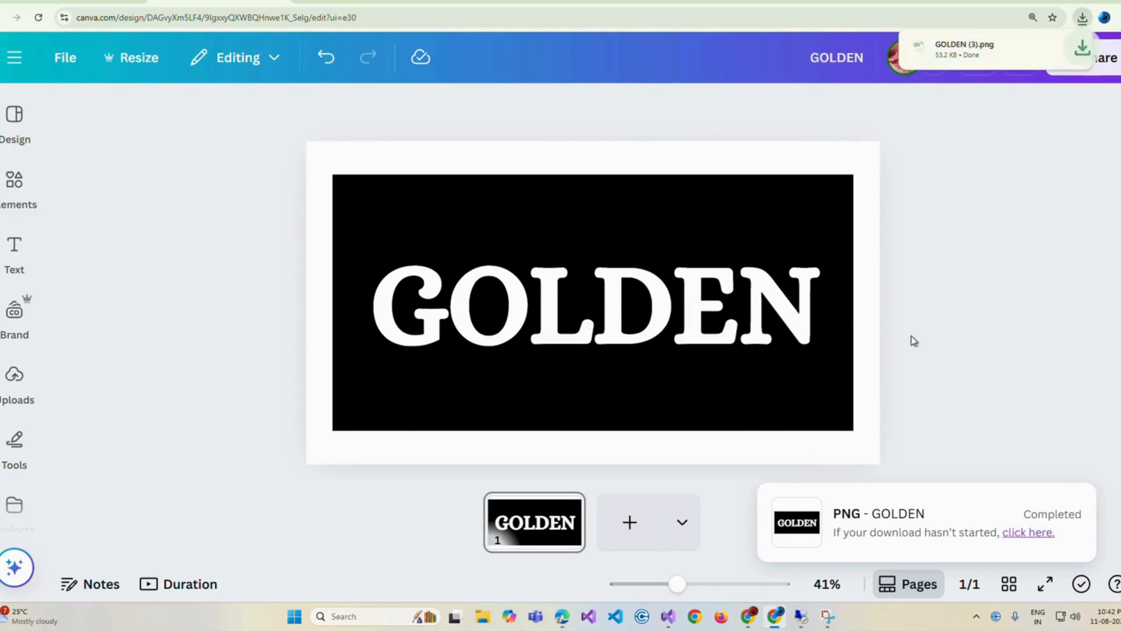
- Add a blank second page and search the elements library for "Gold"
click(653, 525)
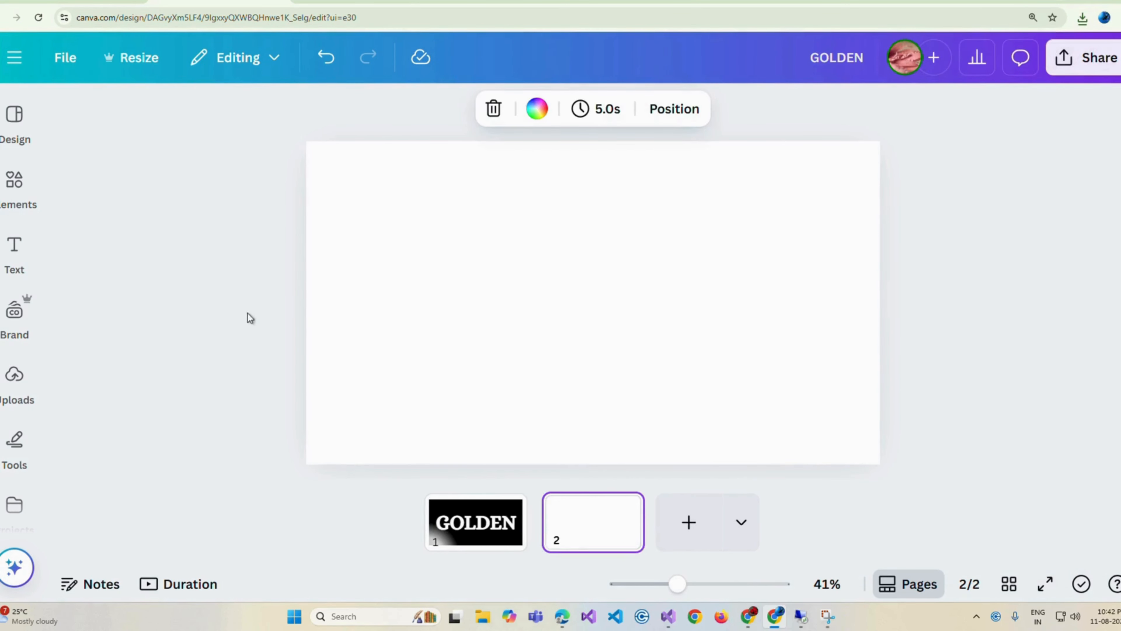
click(15, 167)
click(129, 119)
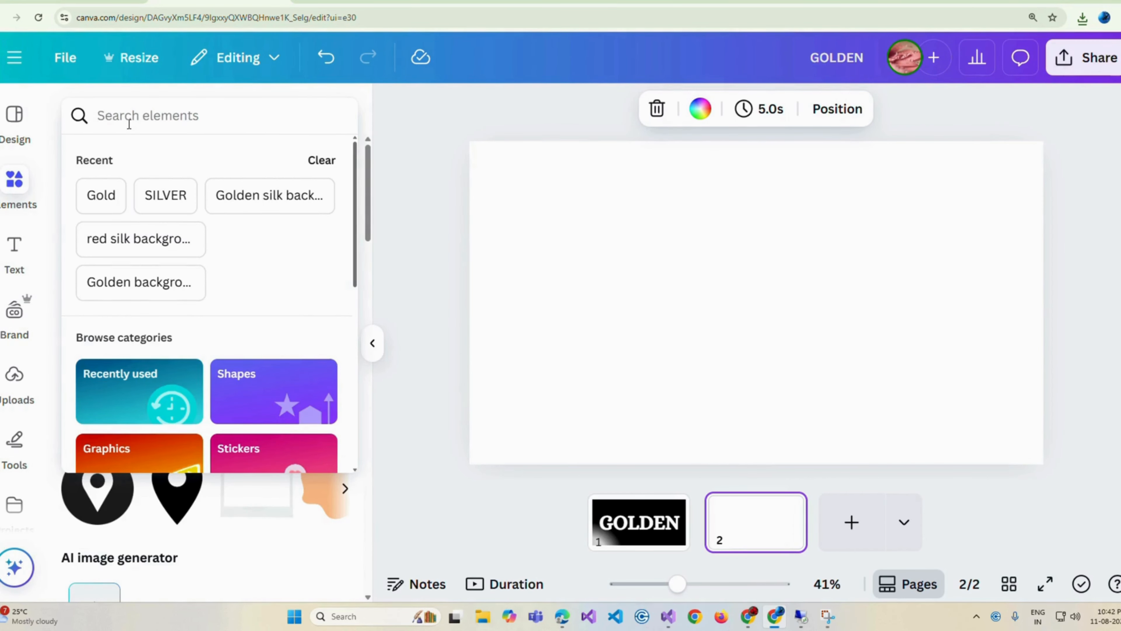
text(Gold)
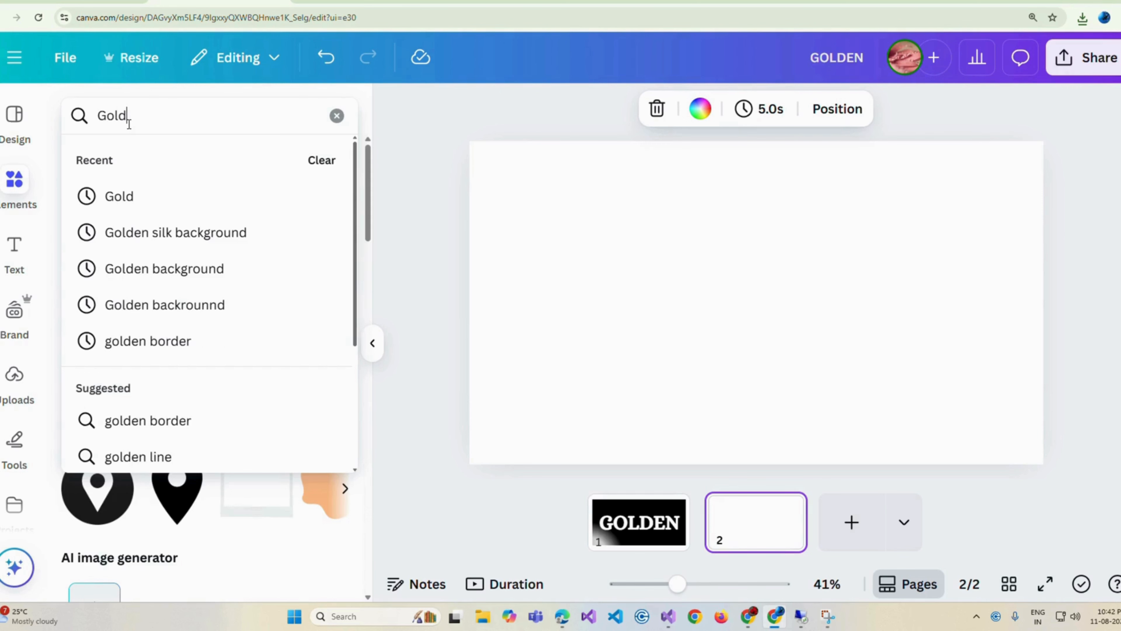
key(Return)
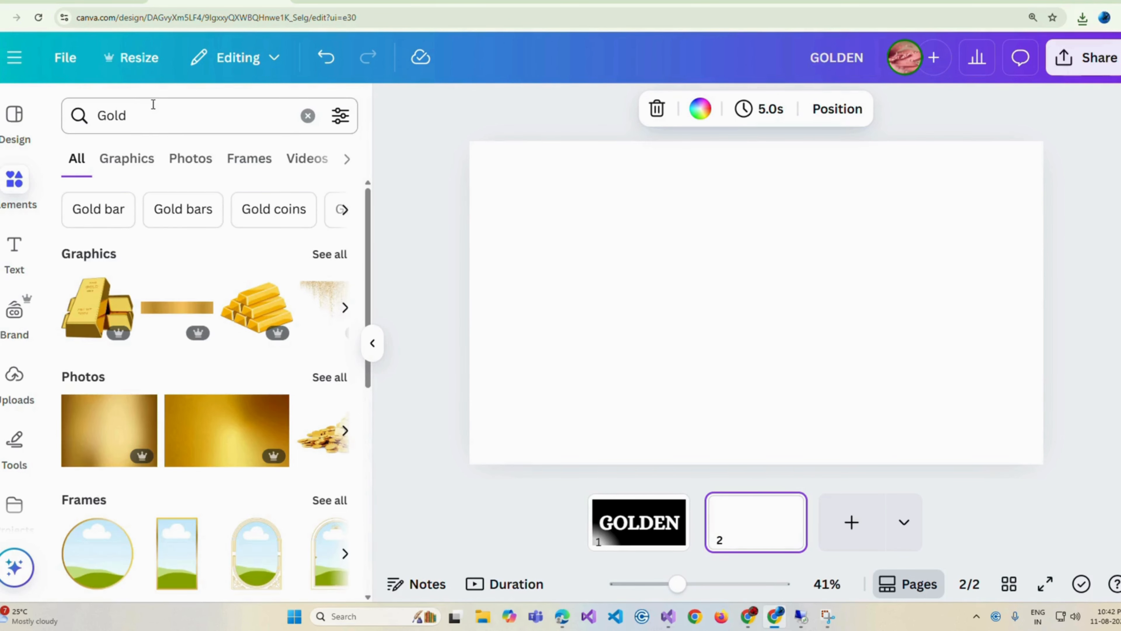
- Insert the grainy gold foil texture from the photo results onto page 2
click(190, 159)
scroll(190, 207, down, 3)
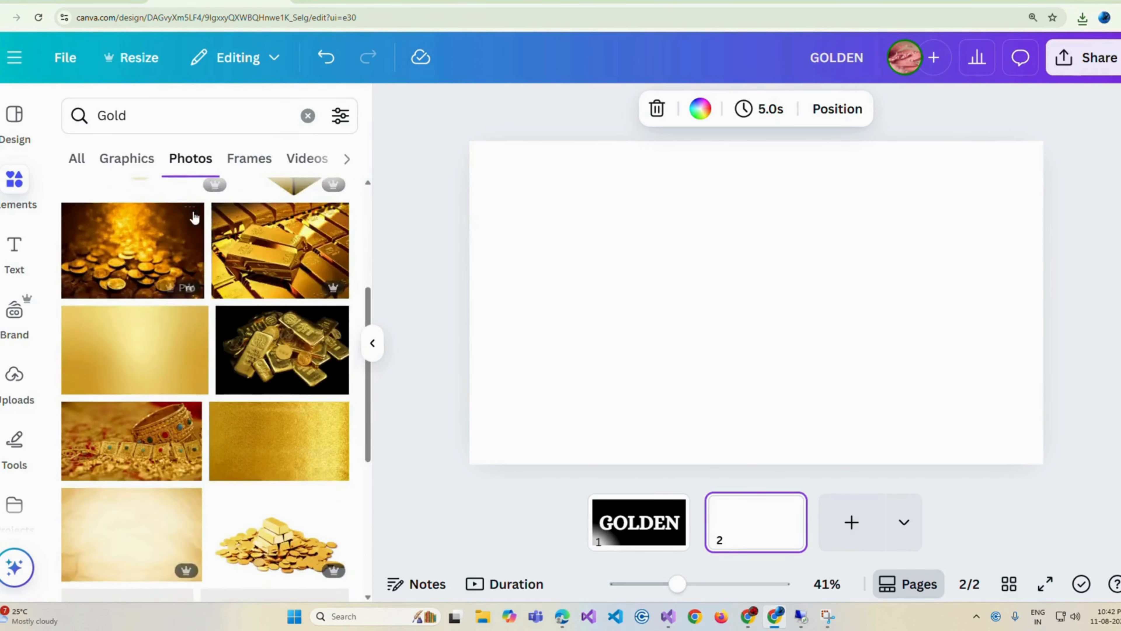
scroll(194, 221, down, 2)
click(305, 318)
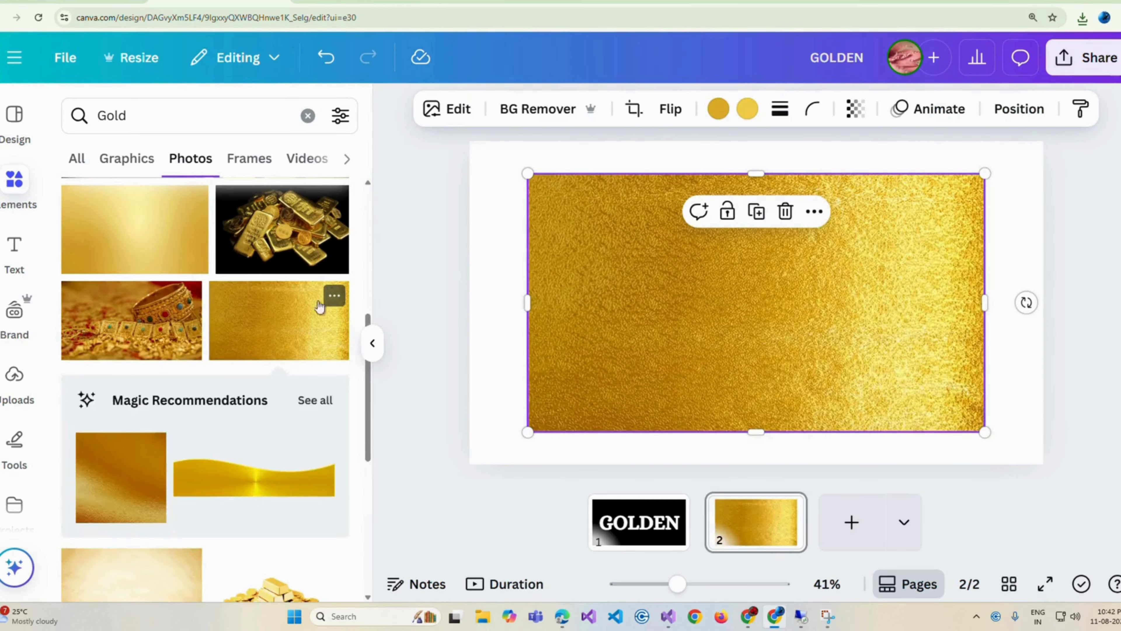
click(372, 343)
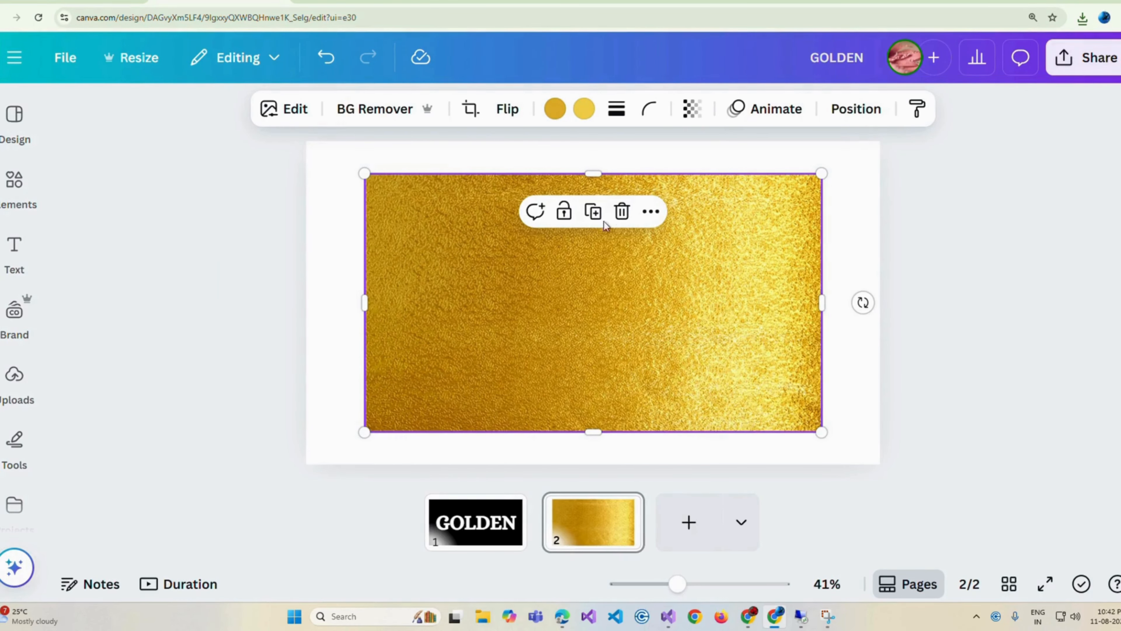
- Set the gold texture photo as the background of page 2
click(650, 211)
scroll(720, 400, down, 4)
click(781, 497)
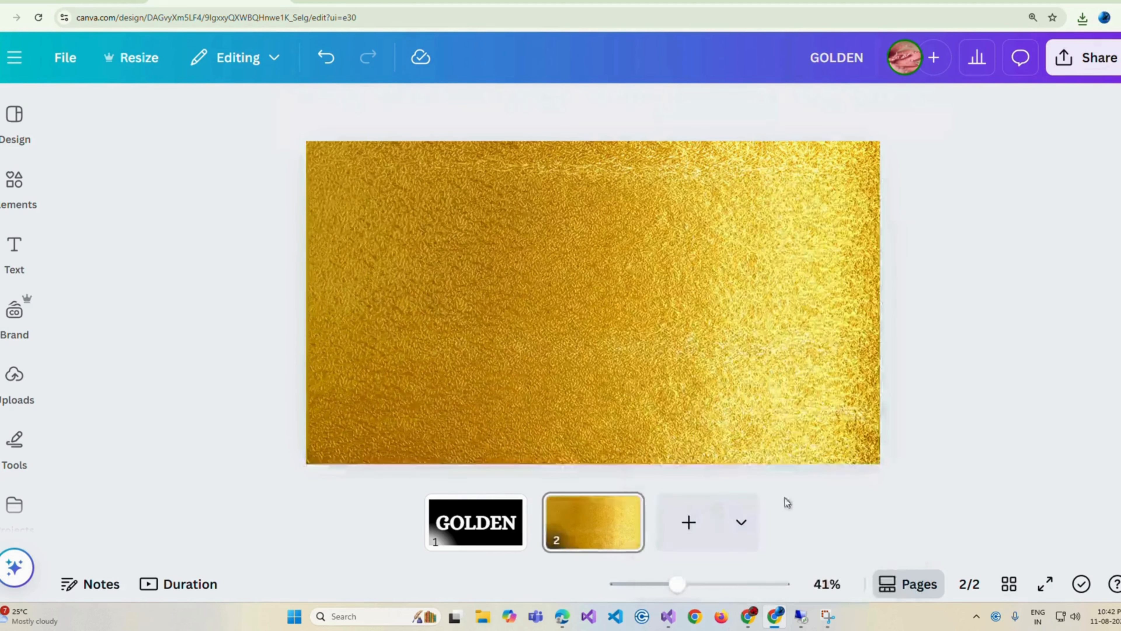
- Place the downloaded GOLDEN (3).png on page 2 and enlarge it to nearly fill the gold background
click(1077, 22)
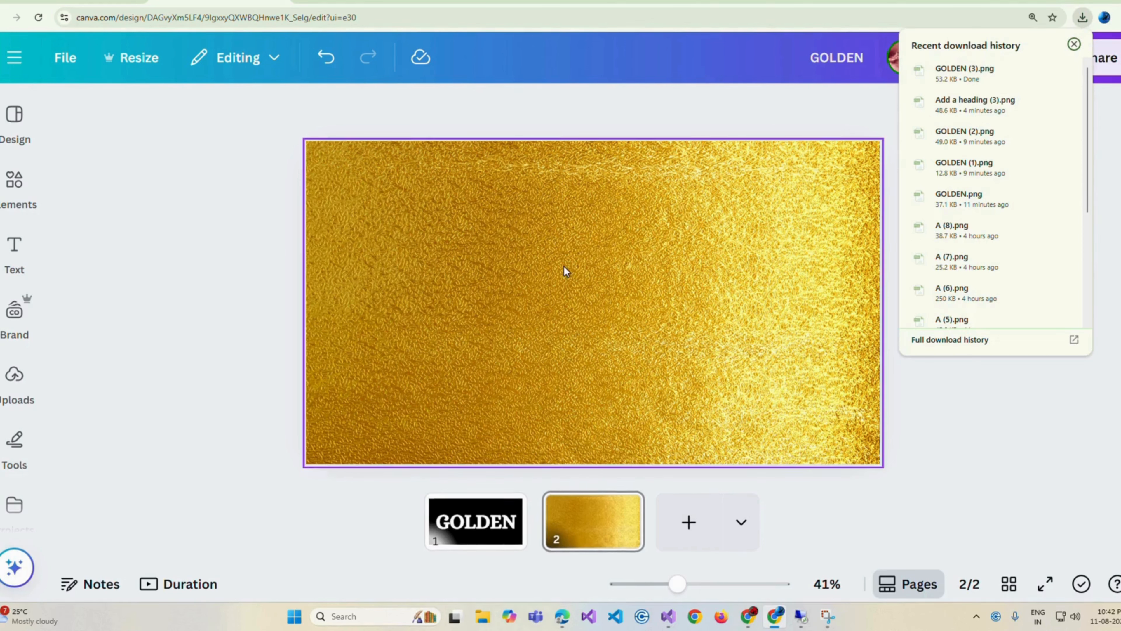
drag(566, 271, 566, 264)
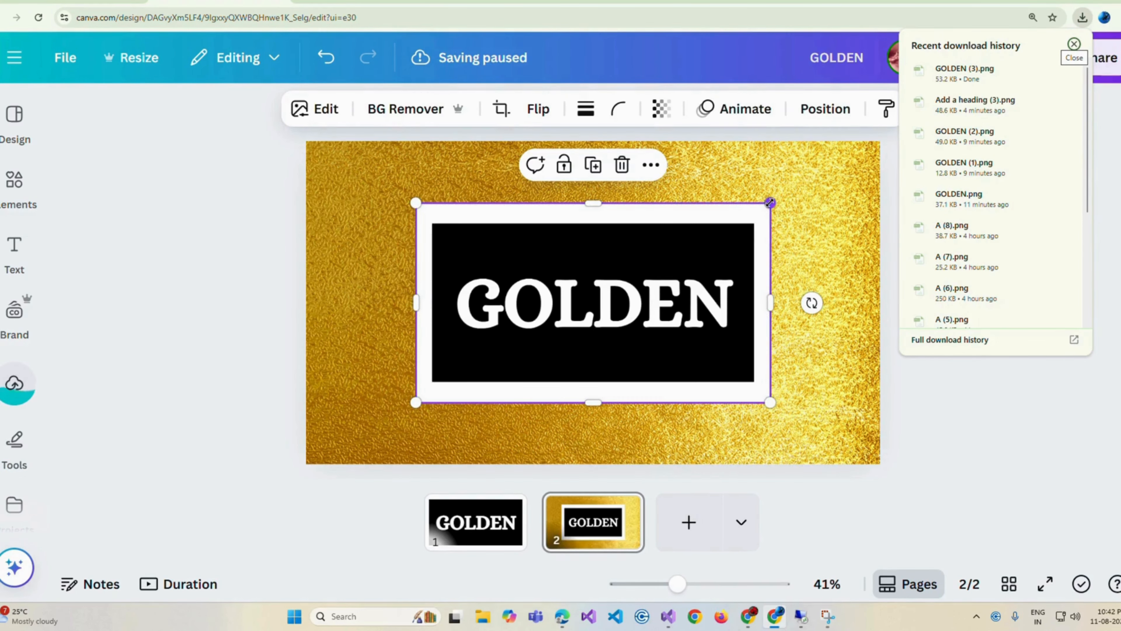
drag(769, 202, 855, 154)
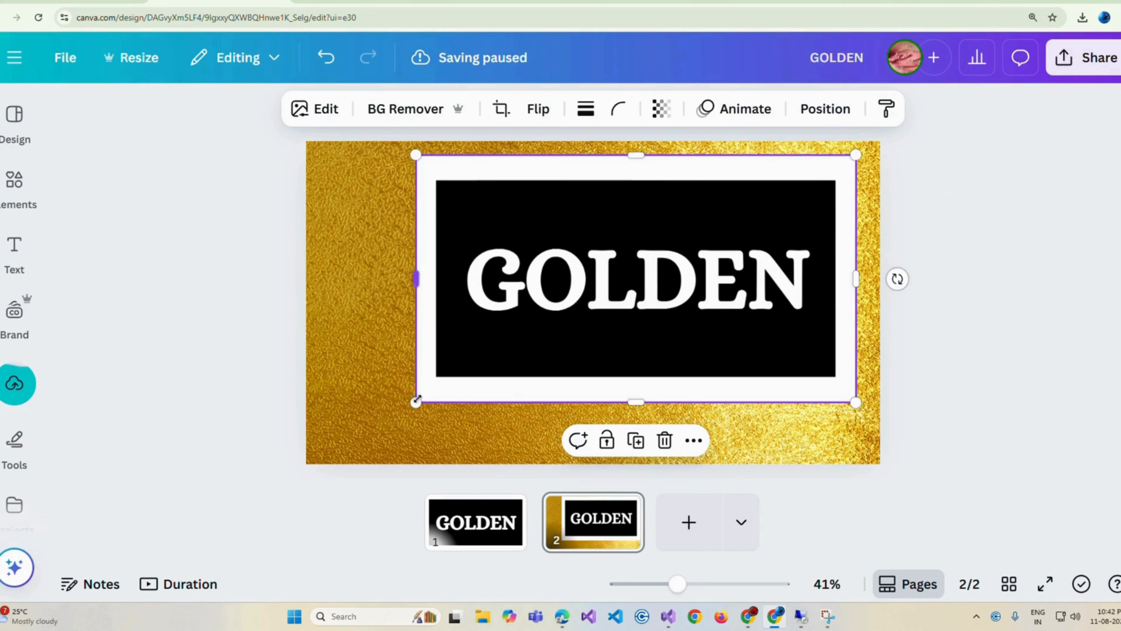
drag(416, 399, 323, 455)
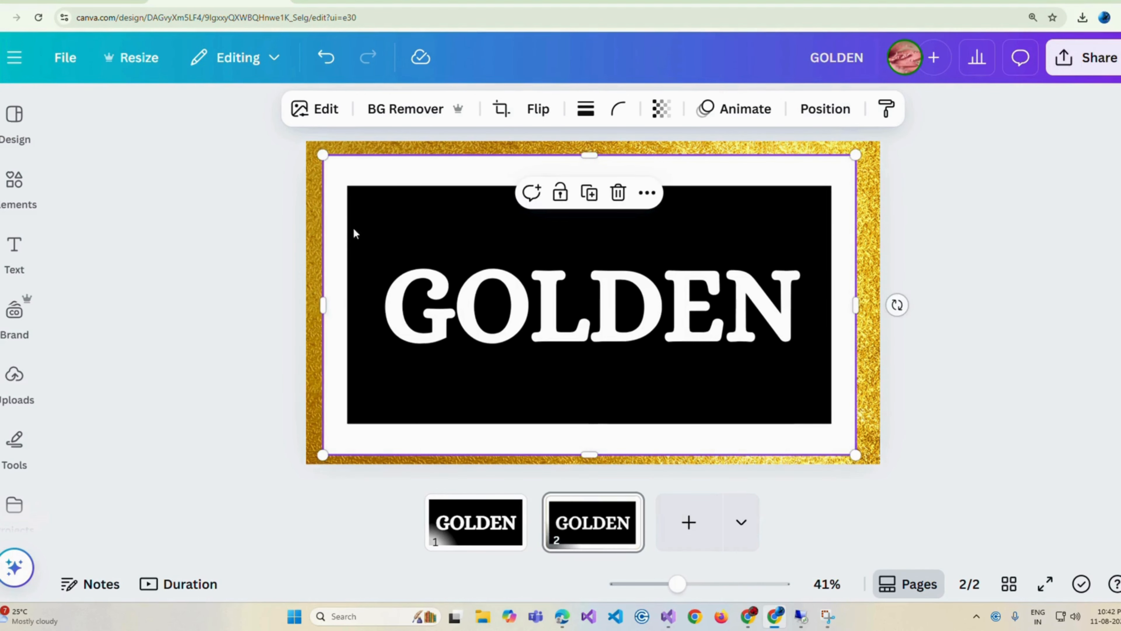
- Remove the white background and lettering from the GOLDEN image with BG Remover, and enlarge it until its black area spans the page width
click(408, 116)
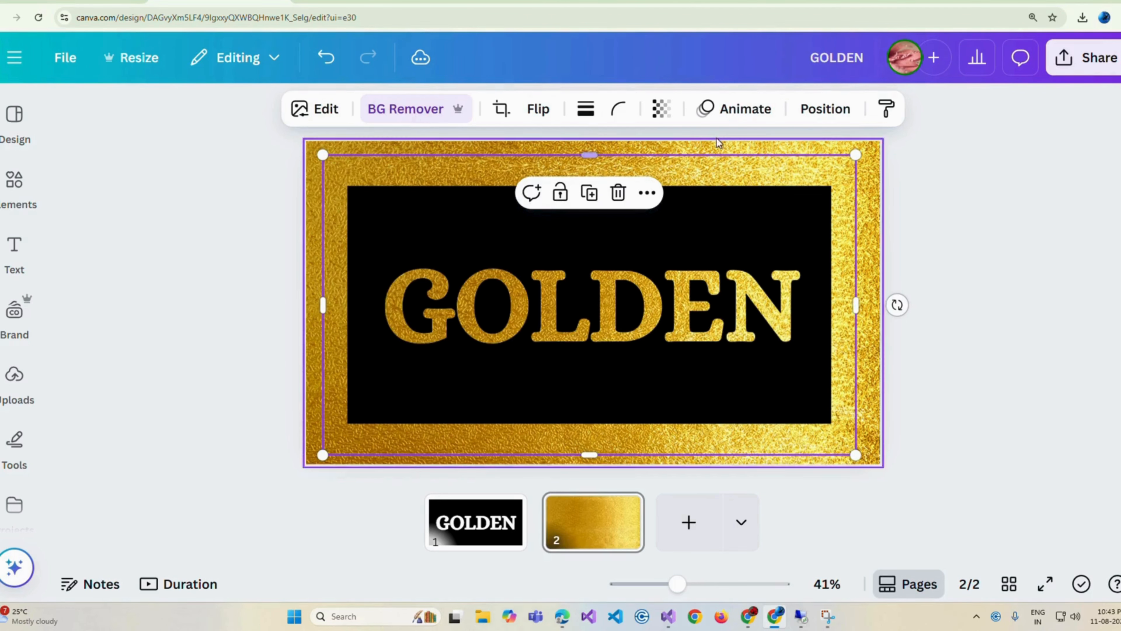
drag(856, 155, 921, 118)
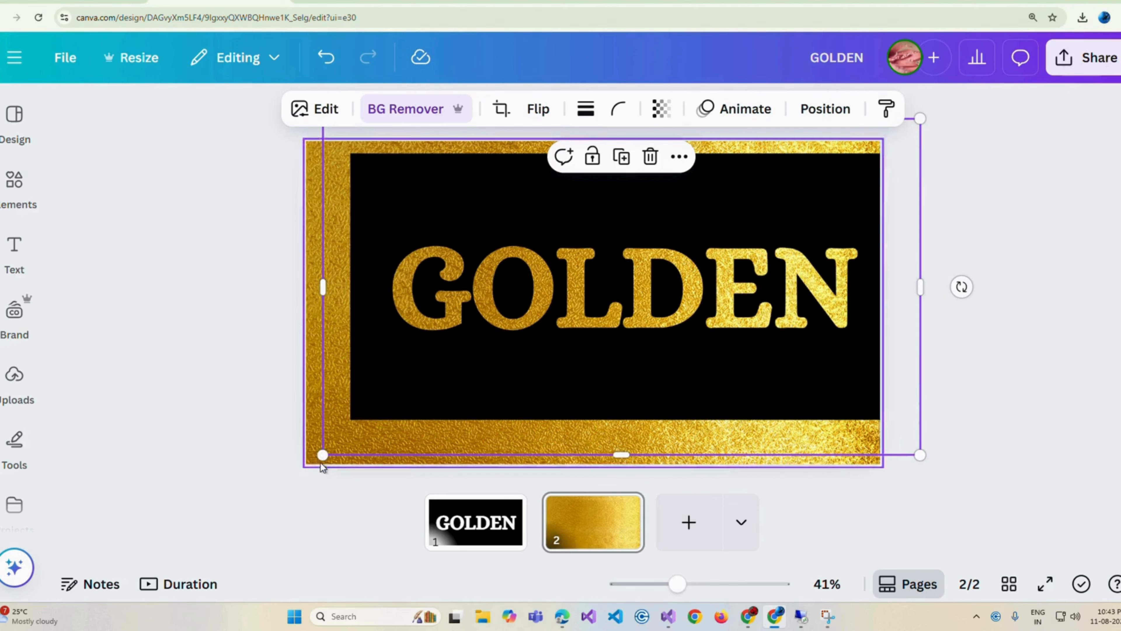
drag(323, 455, 267, 504)
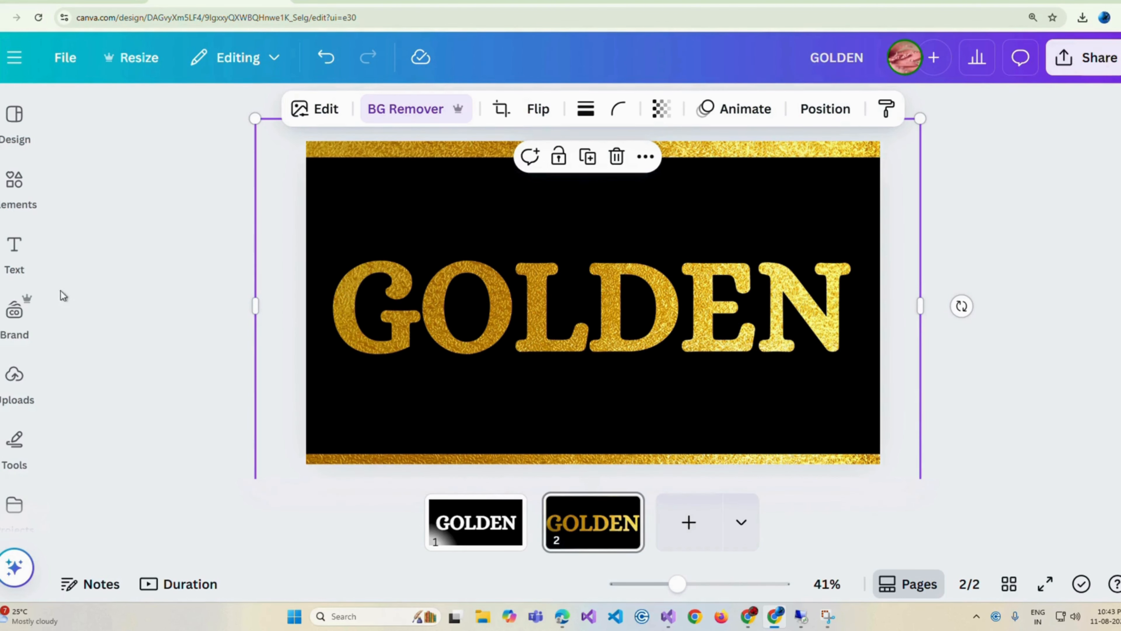
- Add a square shape to page 2 and colour it black
click(14, 179)
click(309, 116)
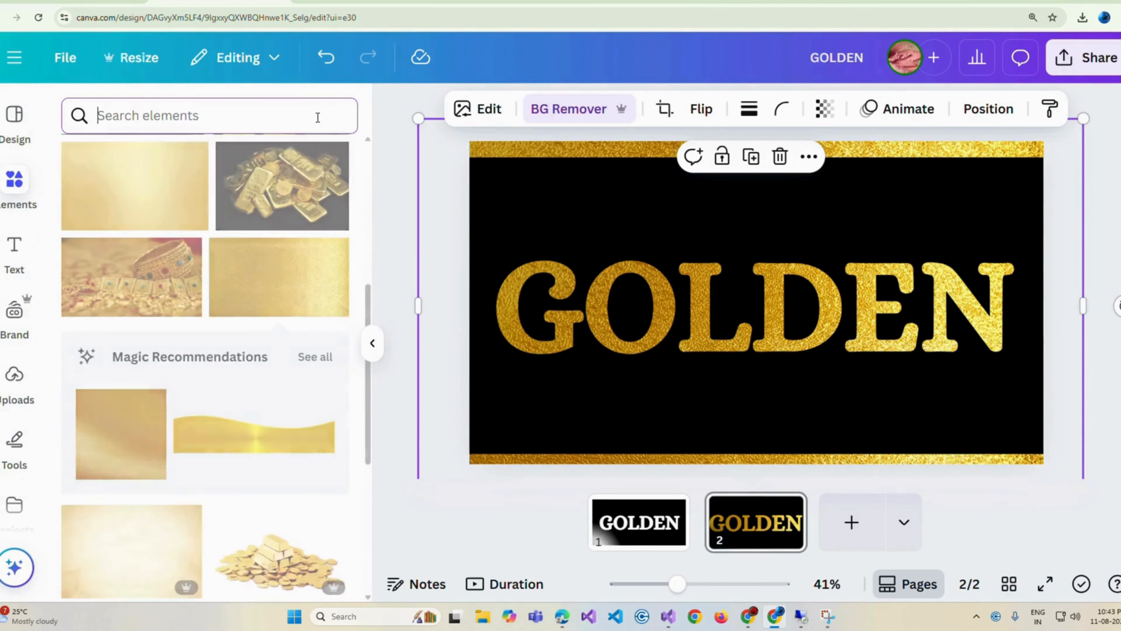
click(237, 286)
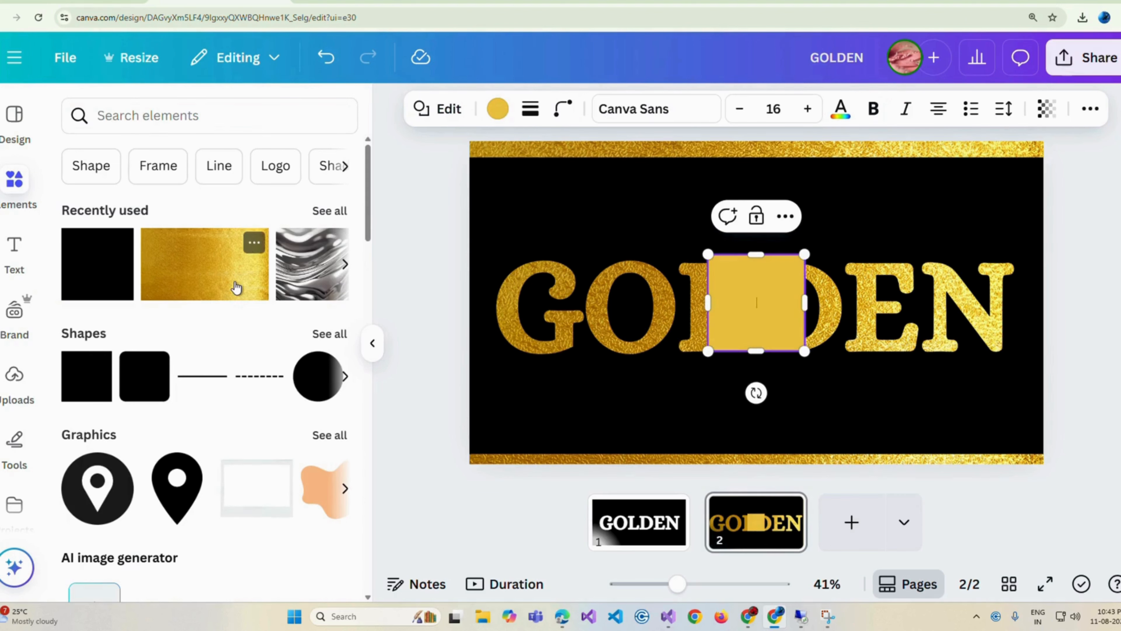
click(371, 344)
click(181, 109)
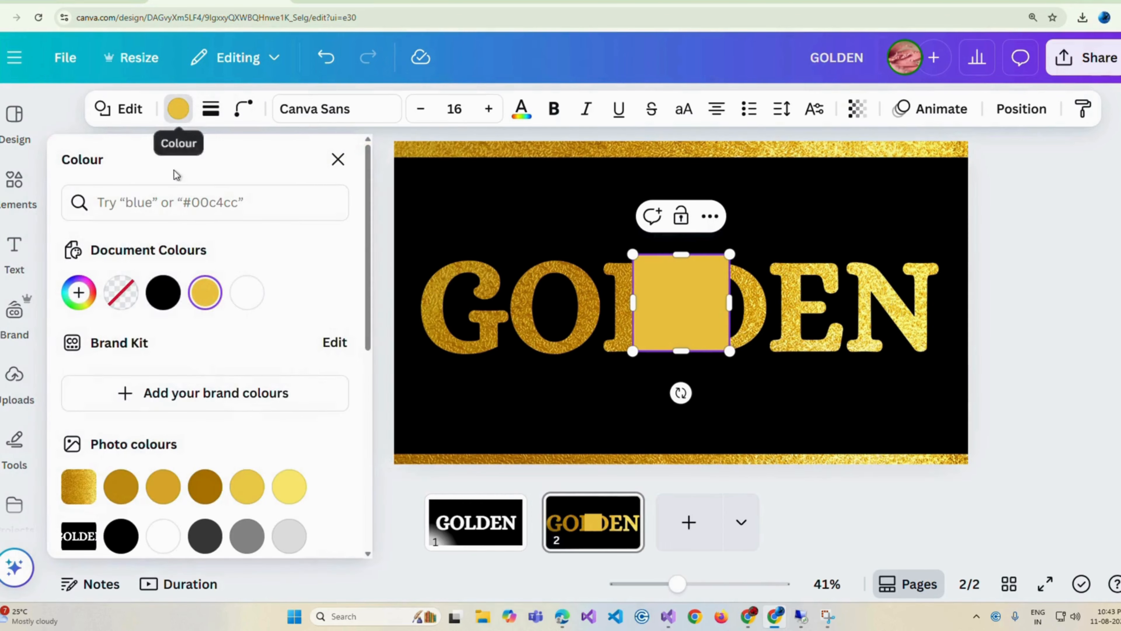
click(163, 292)
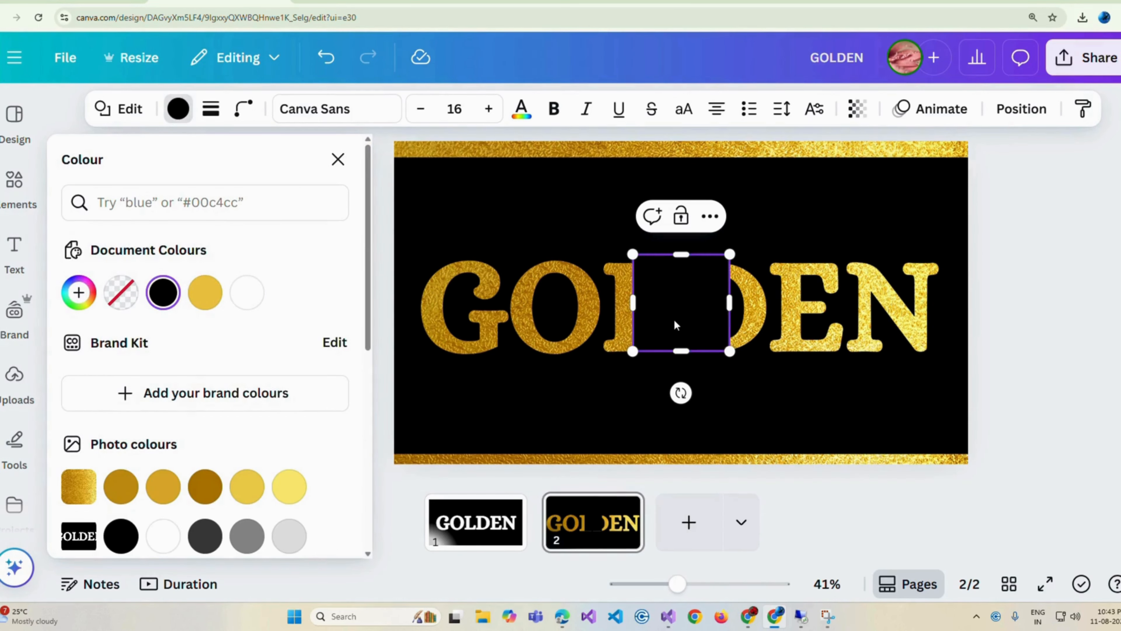
- Stretch the black shape over page 2's upper gold strip and cover the lower gold strip with a duplicate of it
drag(673, 318, 906, 173)
click(599, 316)
click(678, 311)
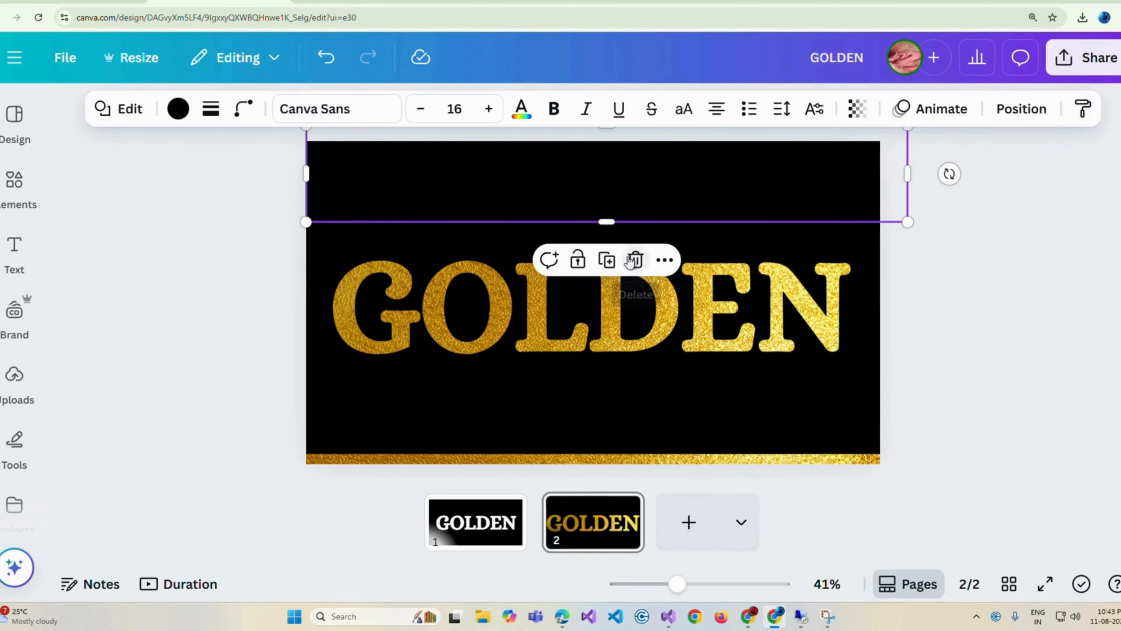
click(607, 259)
drag(595, 200, 569, 473)
click(1004, 296)
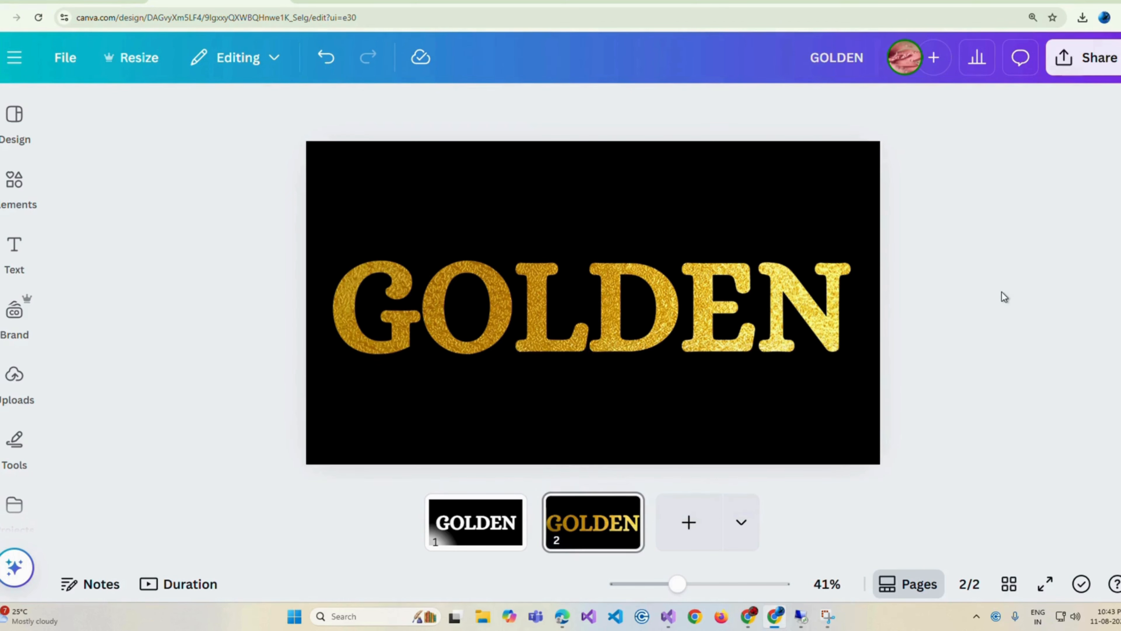
- Download only page 2 as a PNG
click(1076, 59)
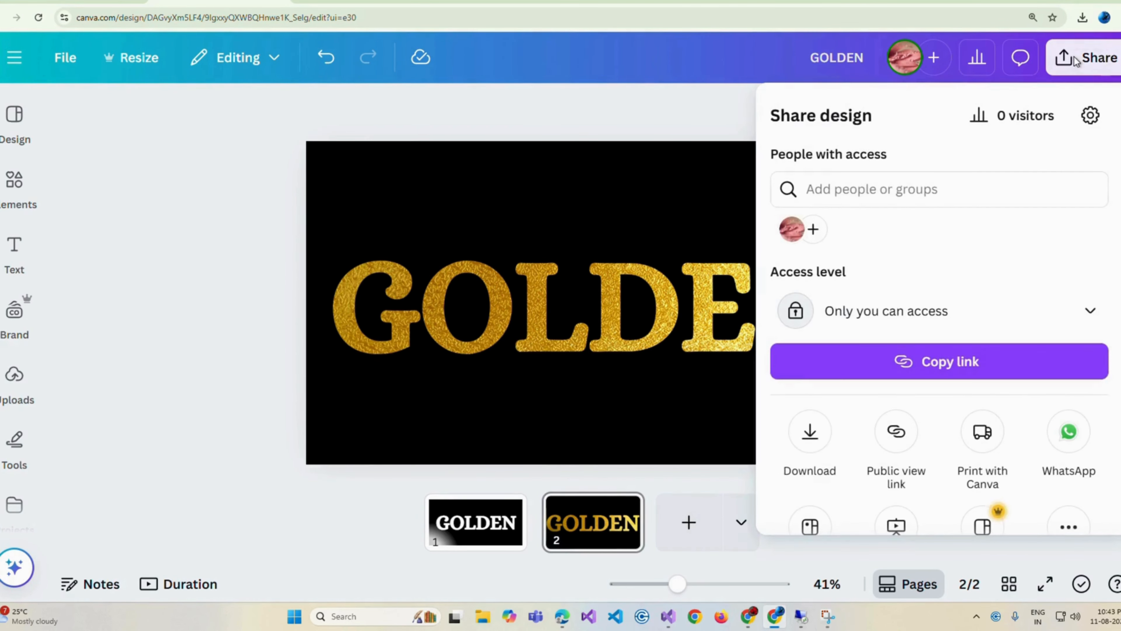
click(808, 444)
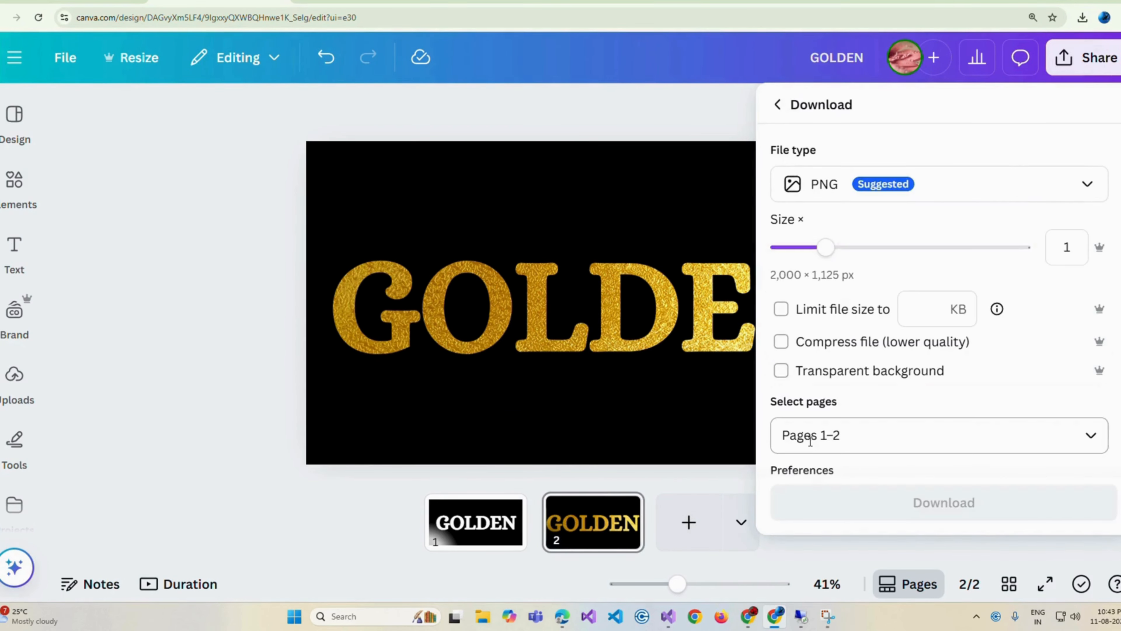
click(784, 409)
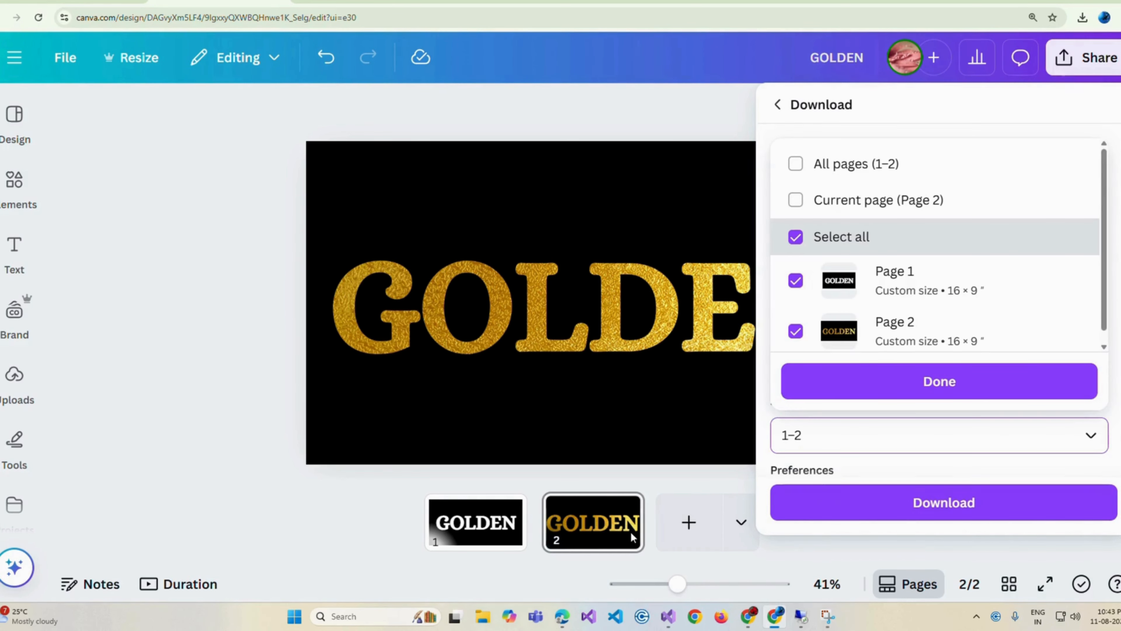
click(796, 233)
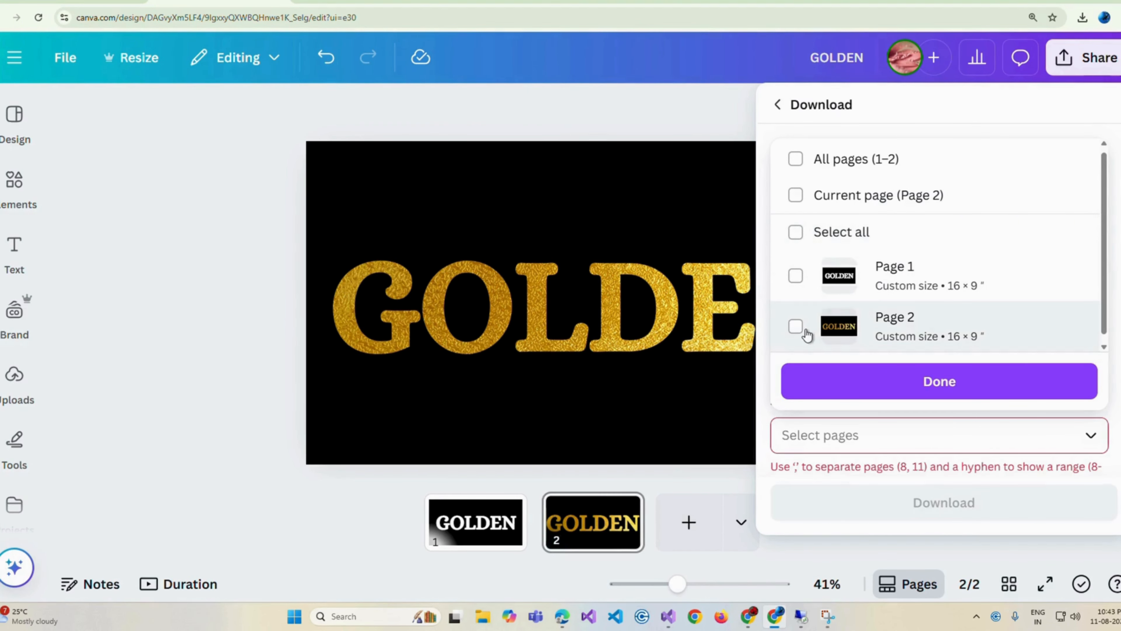
click(796, 327)
click(826, 396)
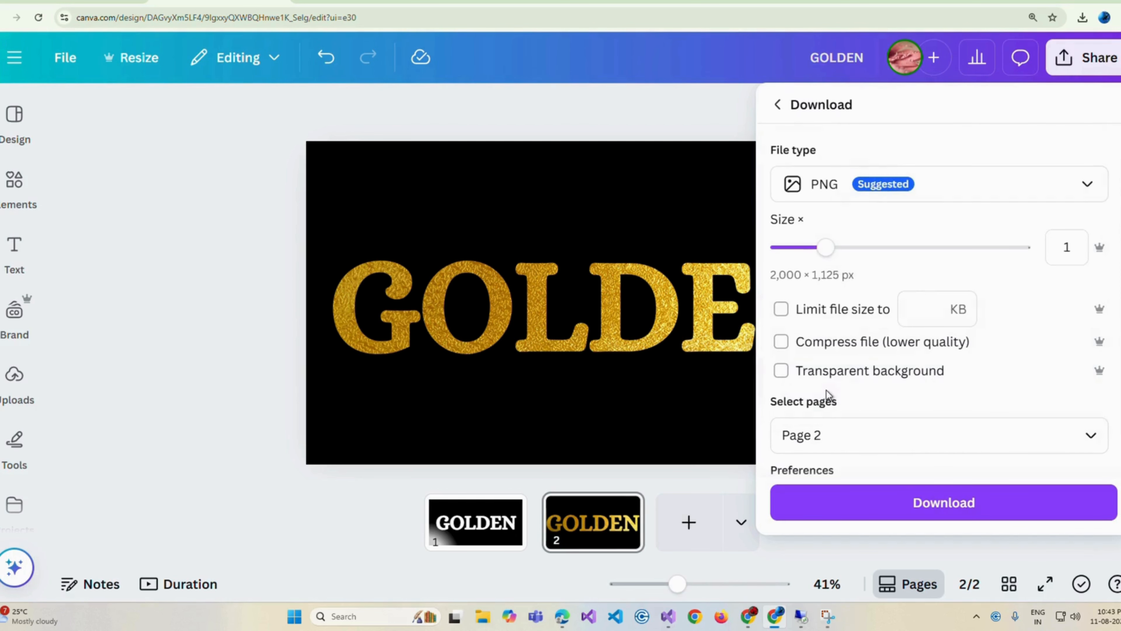
click(828, 499)
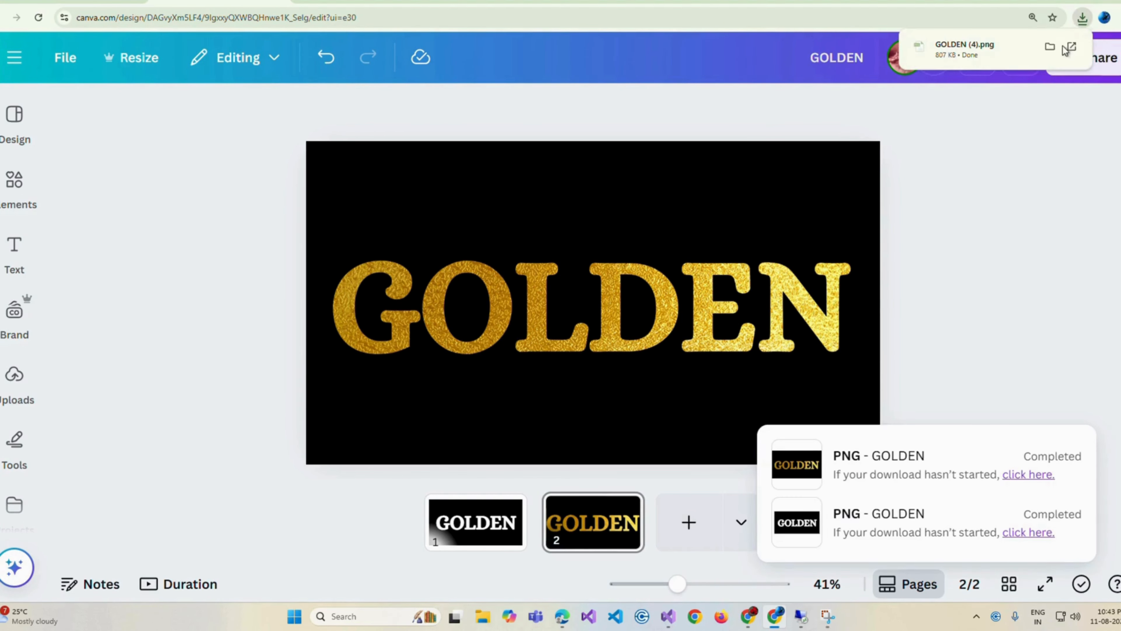
- Add a blank page 3 and place the downloaded GOLDEN (4).png on it
click(689, 522)
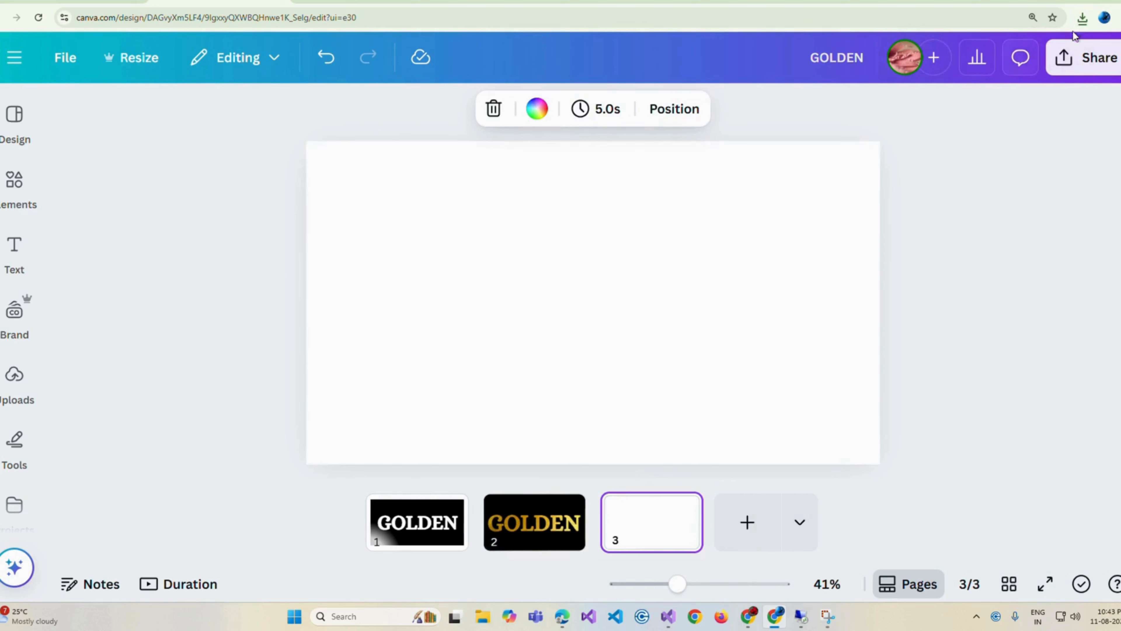
click(1082, 18)
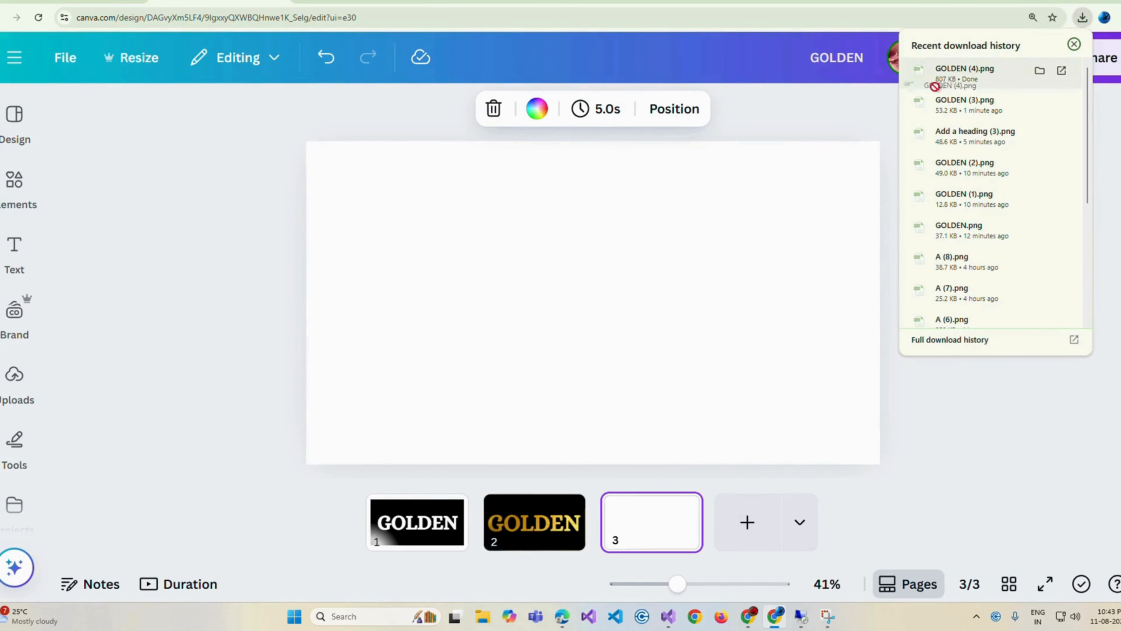
drag(935, 86, 520, 290)
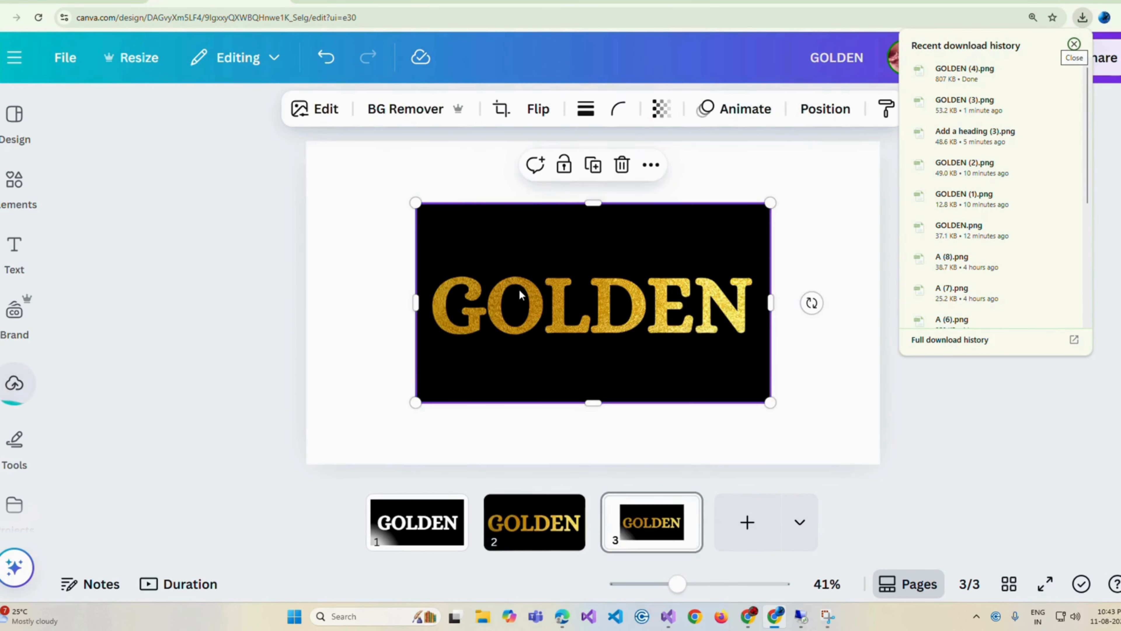
- Remove the black background from the page 3 image with BG Remover, enlarge it to nearly the page width, and crop its empty upper and lower margins
click(406, 109)
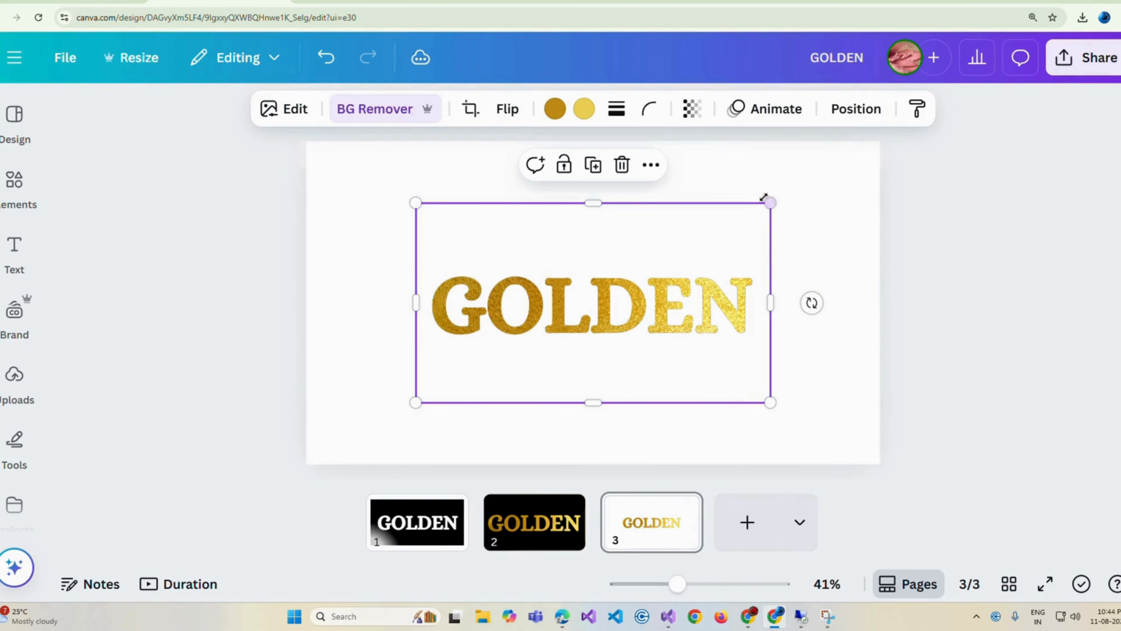
drag(770, 203, 869, 147)
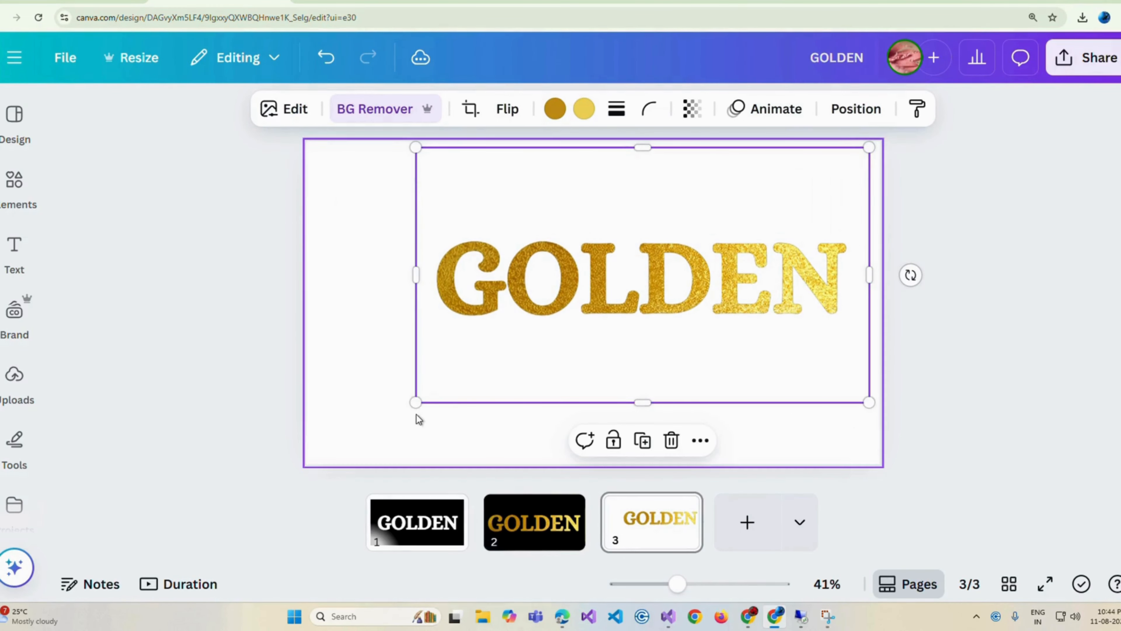
drag(415, 403, 336, 465)
drag(598, 149, 598, 242)
drag(604, 449, 608, 368)
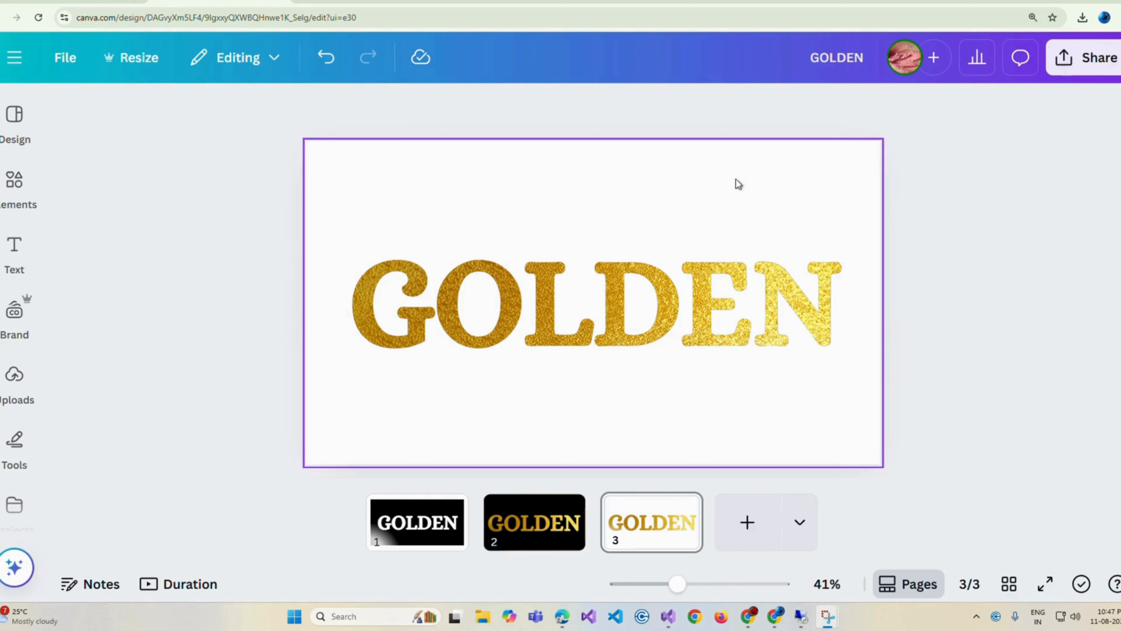
- Insert the recently used red bokeh photo with large soft circles and set it as the background of page 3
click(358, 423)
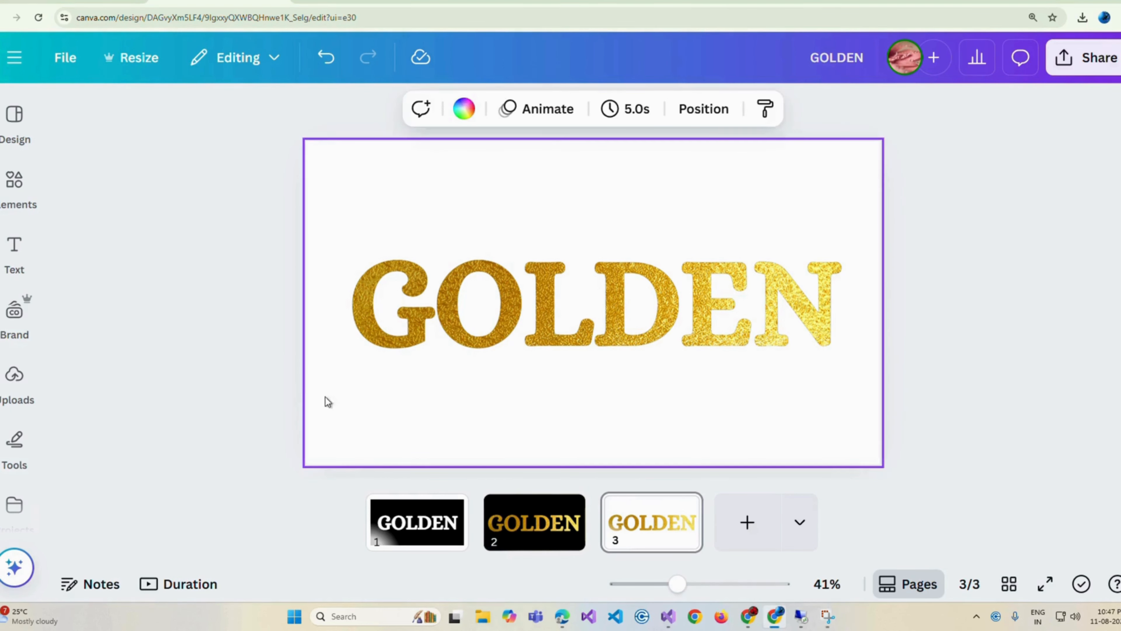
click(20, 192)
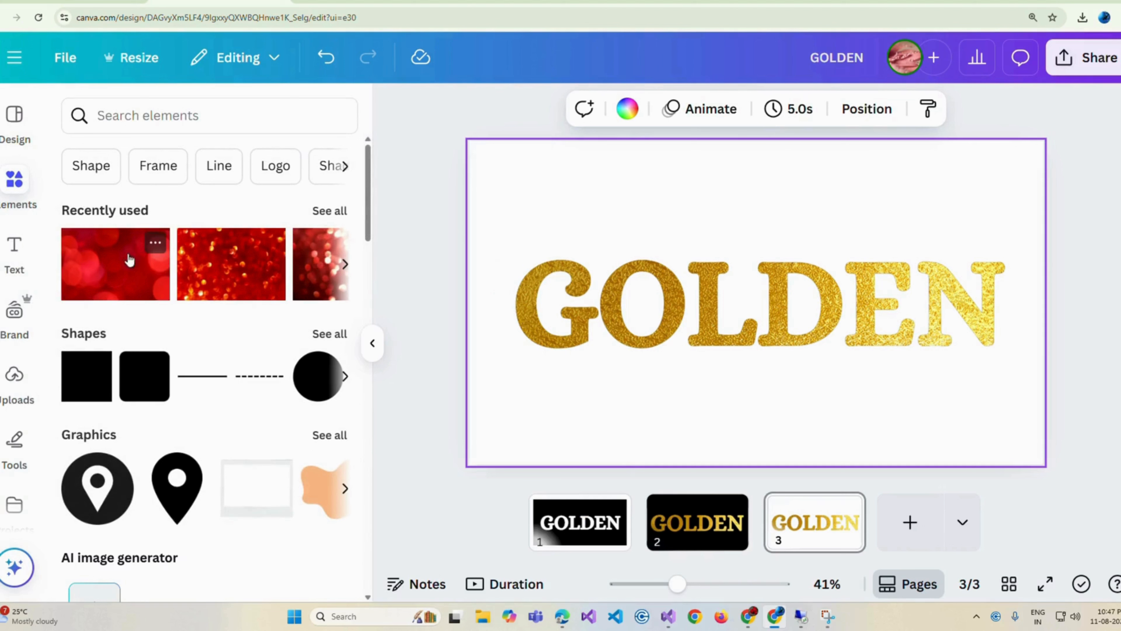
click(128, 285)
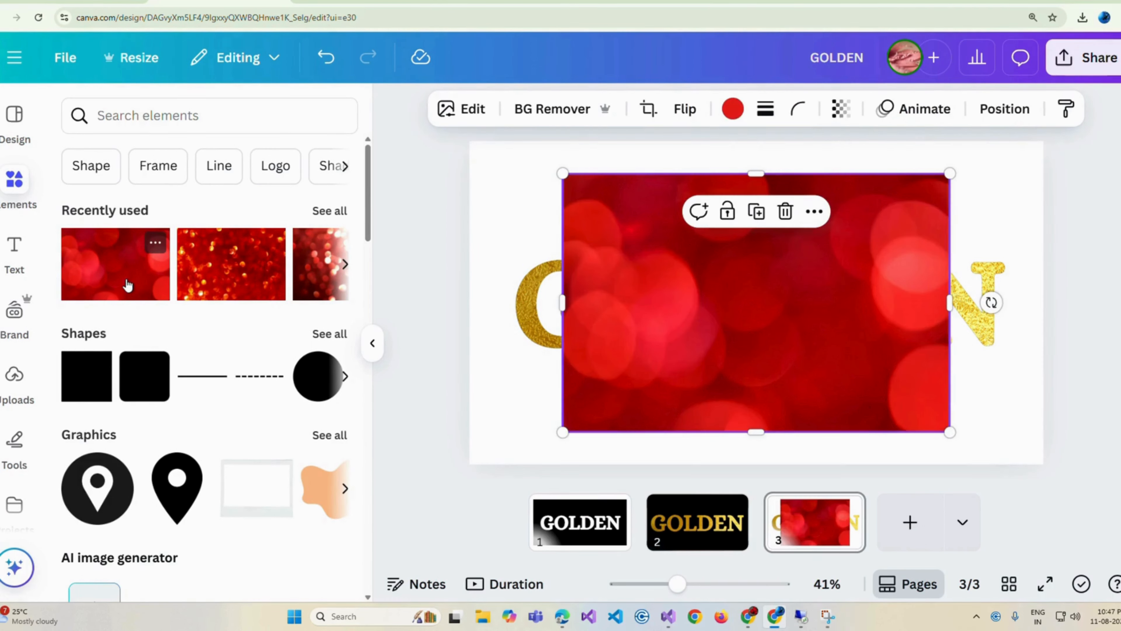
click(814, 212)
scroll(873, 375, down, 5)
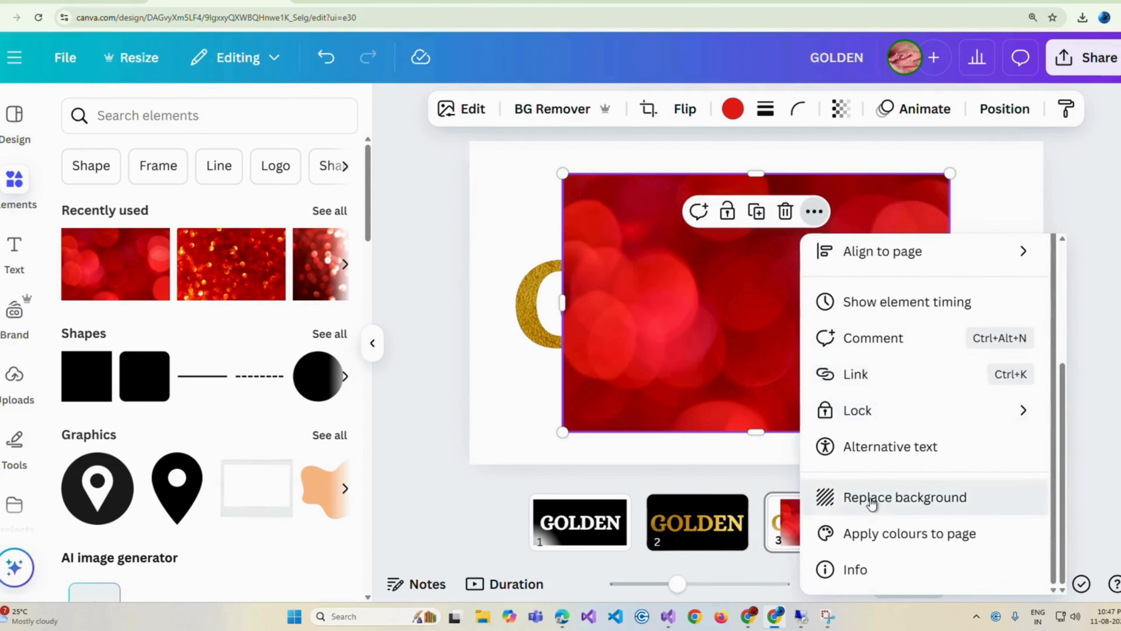
click(872, 498)
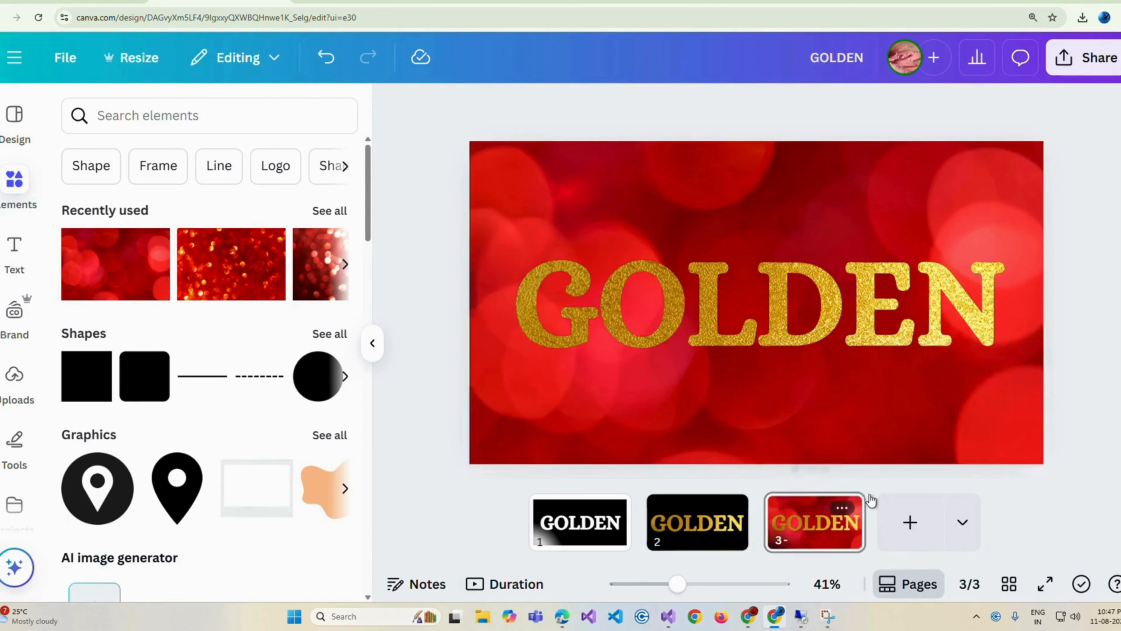
click(379, 341)
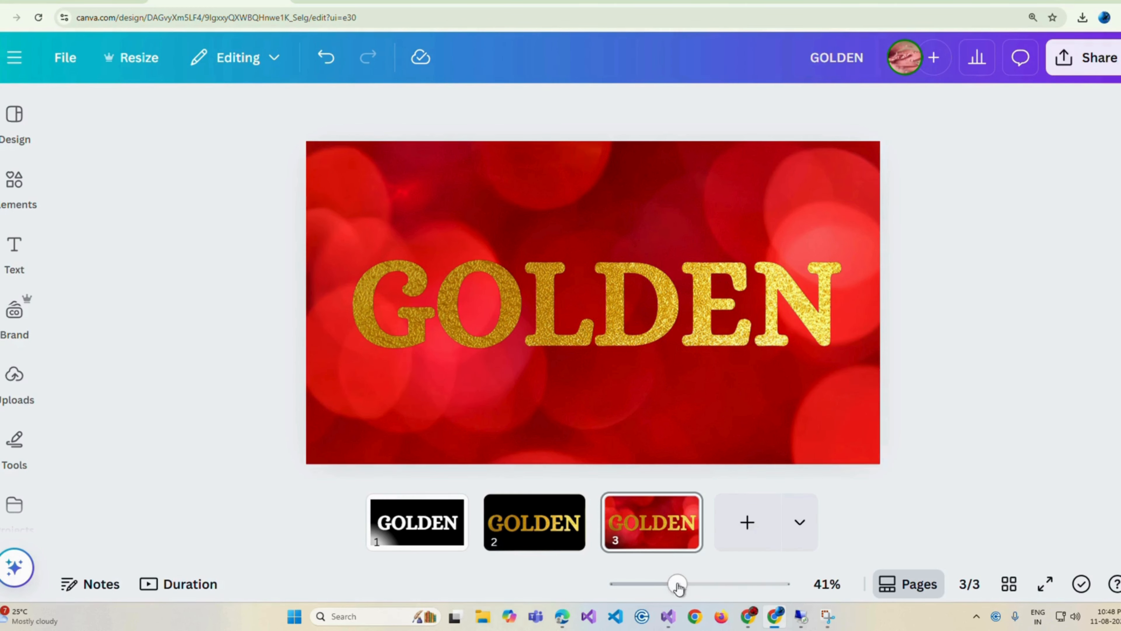
- Download only page 3 as a PNG
mouse_move(678, 584)
mouse_down()
mouse_move(689, 590)
mouse_move(676, 592)
mouse_up()
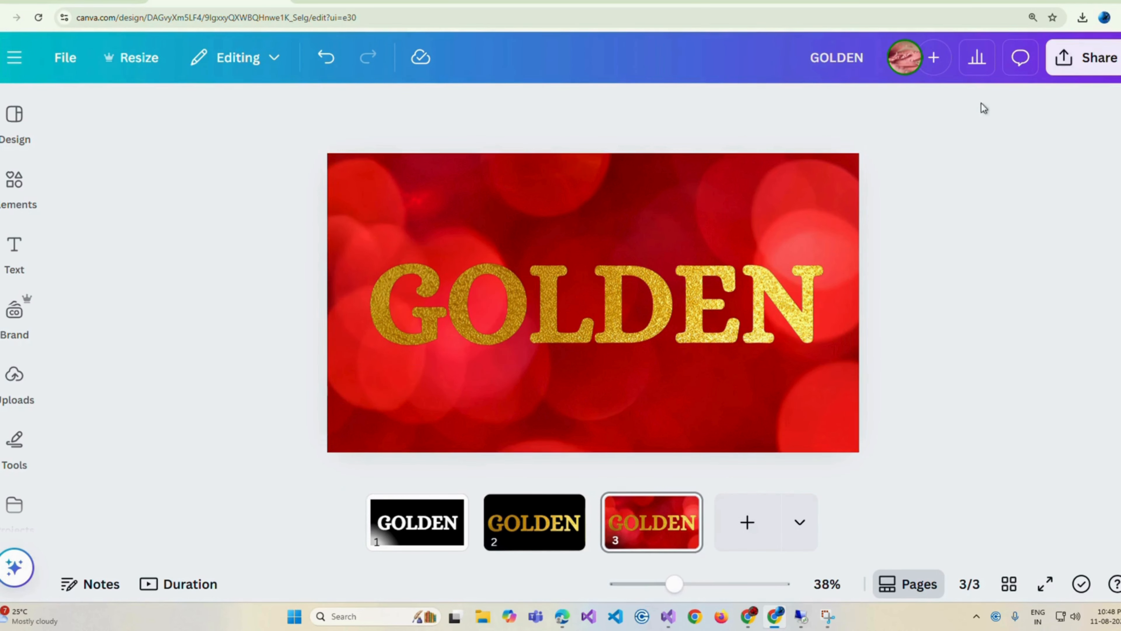
click(1060, 58)
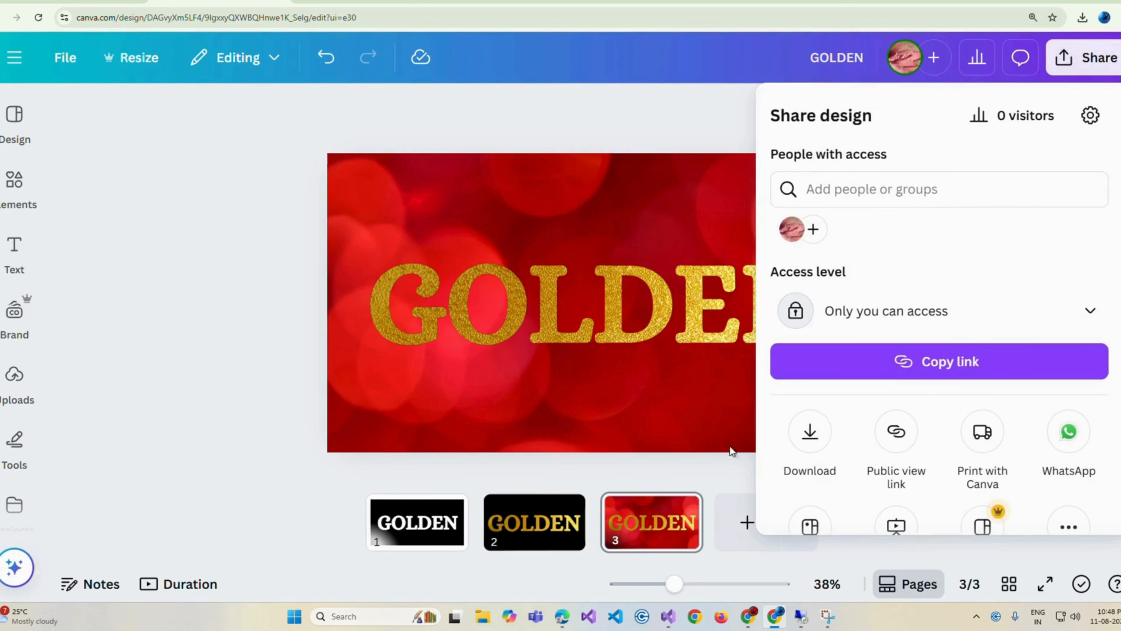
click(822, 436)
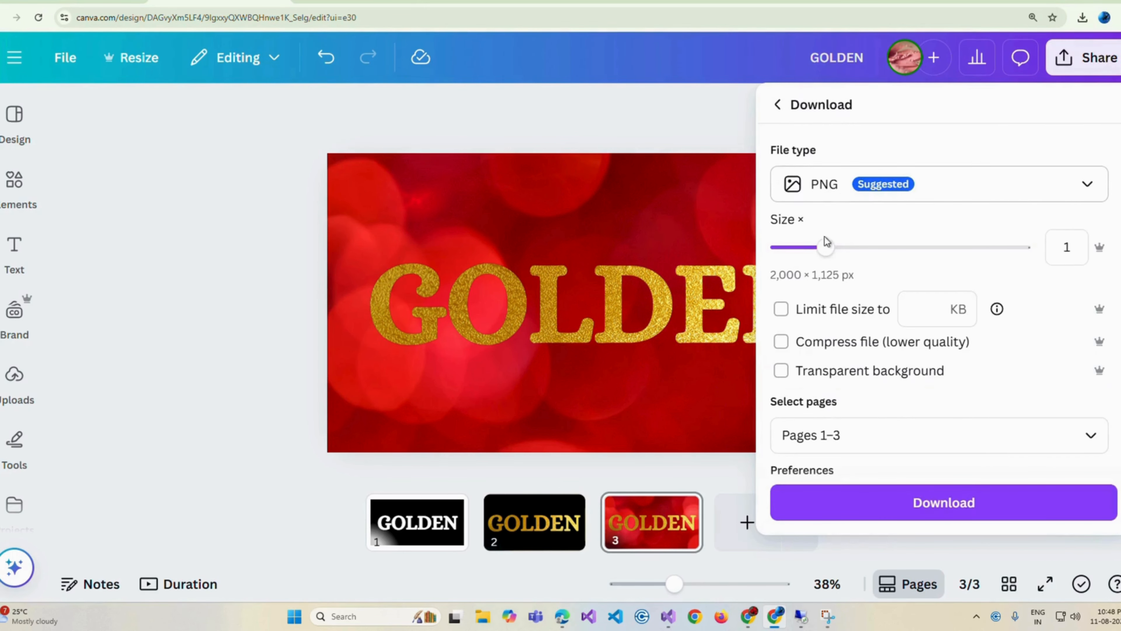
click(791, 410)
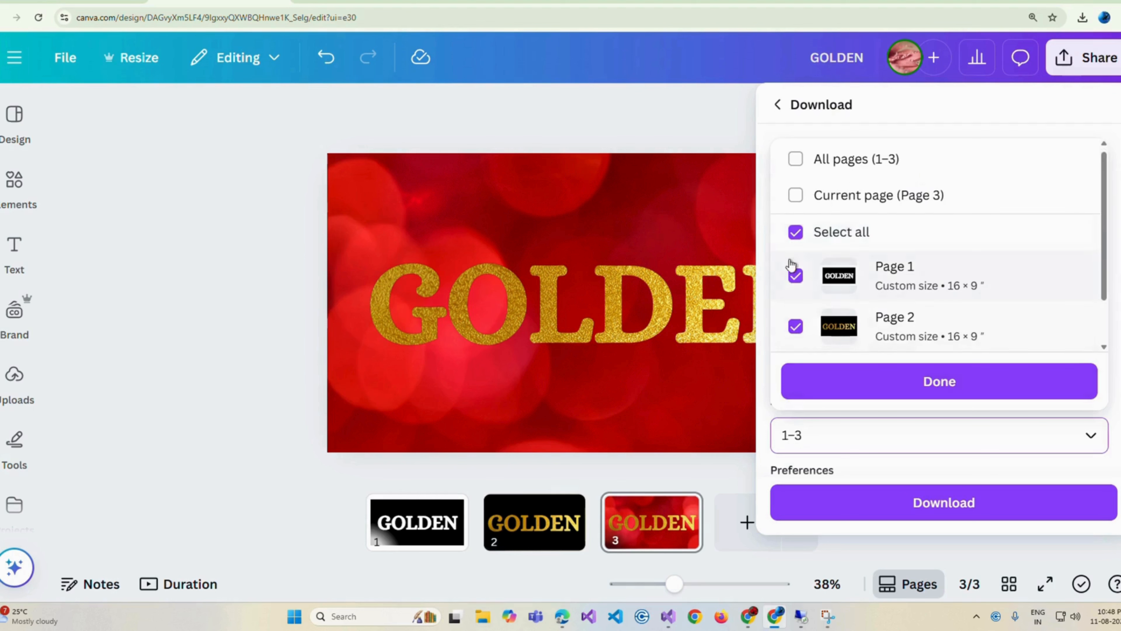
click(795, 231)
scroll(804, 307, down, 2)
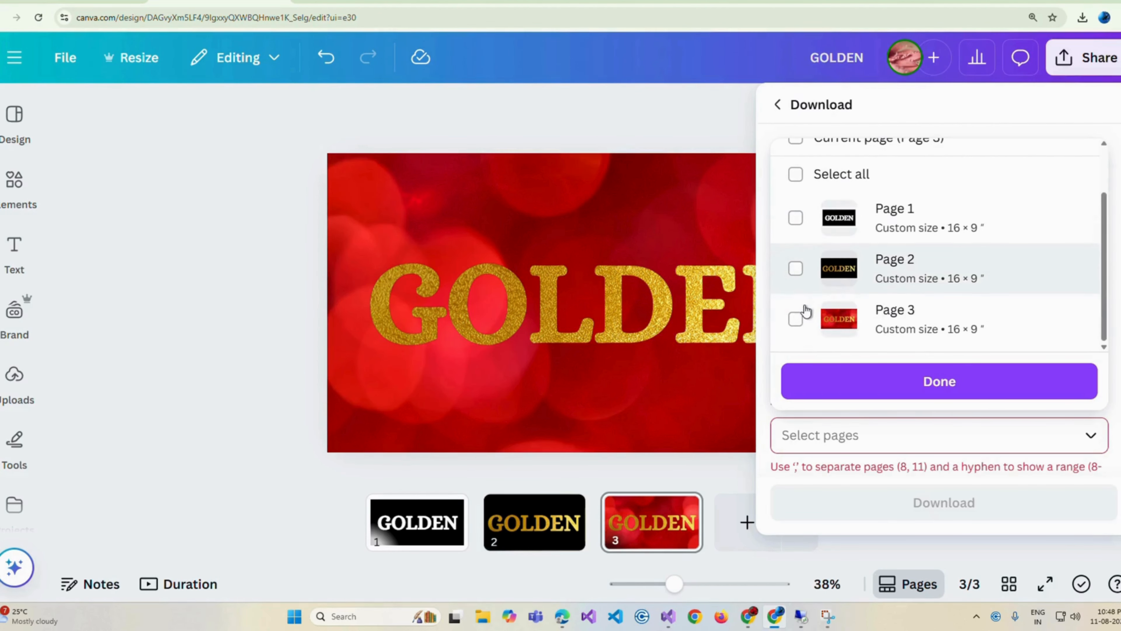
click(796, 319)
click(825, 390)
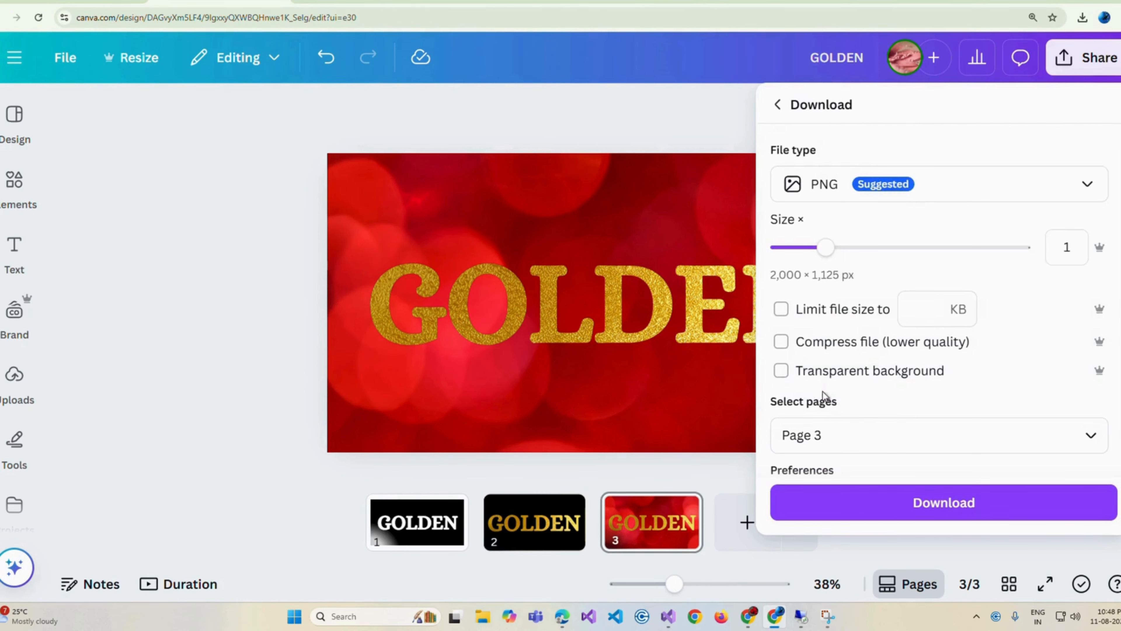
click(851, 499)
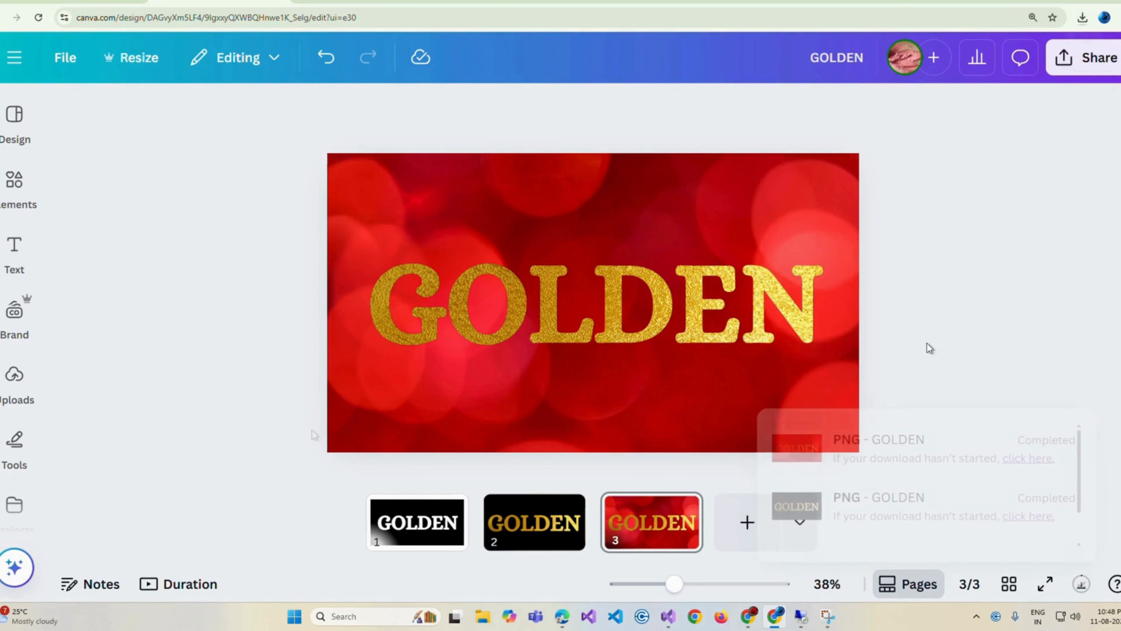